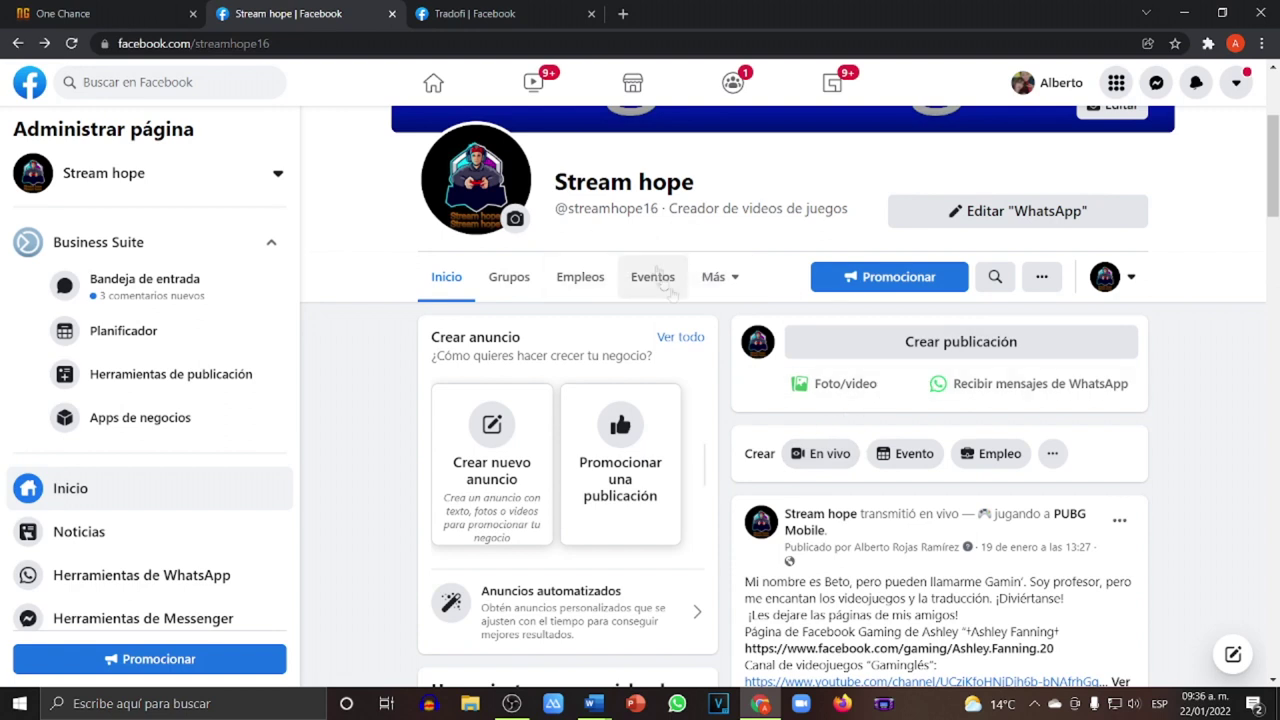
Step: Start a live video from the Stream hope page and open Live Producer's saved configuration (Configuración guardada)
{"action": "left_click", "coordinate": [824, 466]}
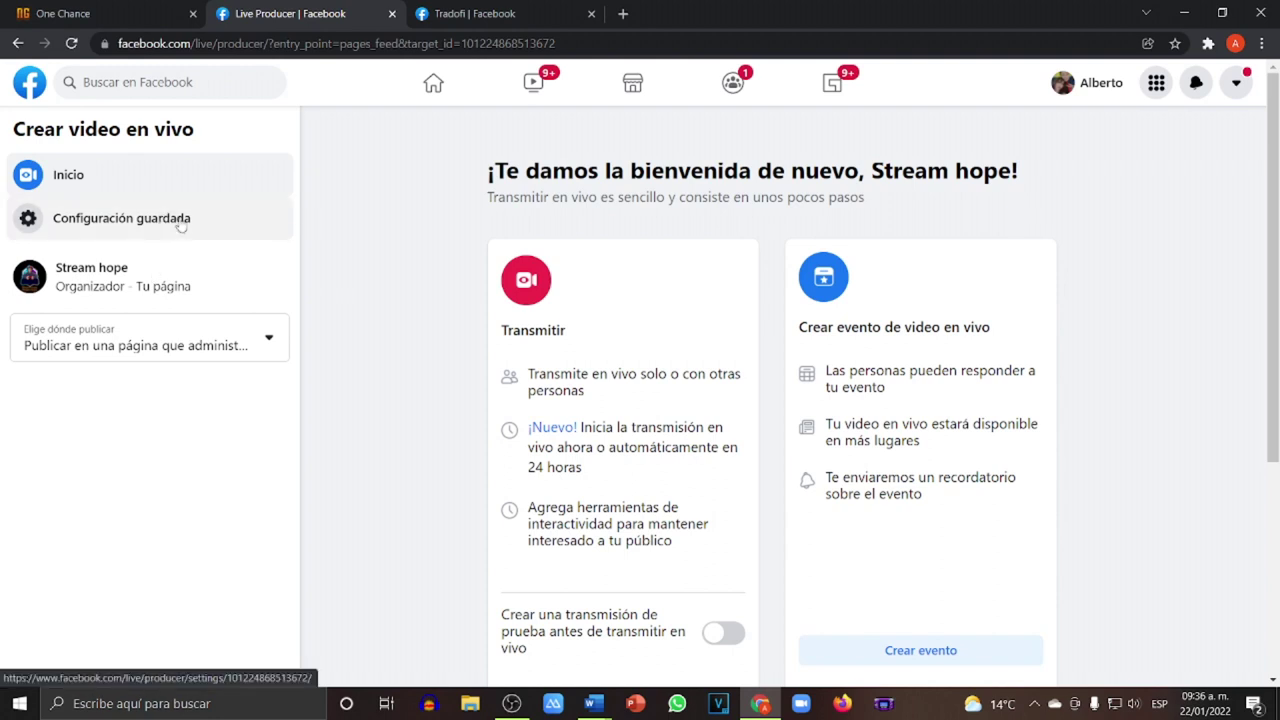
{"action": "left_click", "coordinate": [181, 226]}
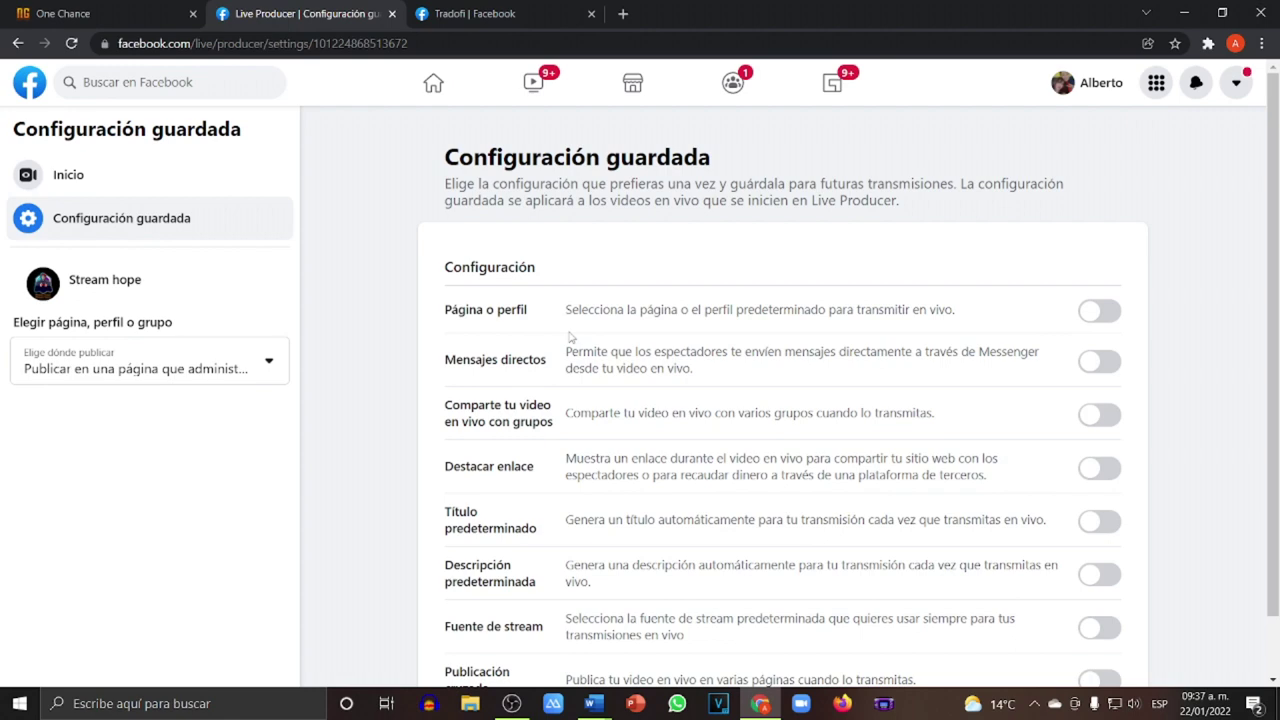
{"action": "scroll", "coordinate": [650, 360], "scroll_direction": "down", "scroll_amount": 1}
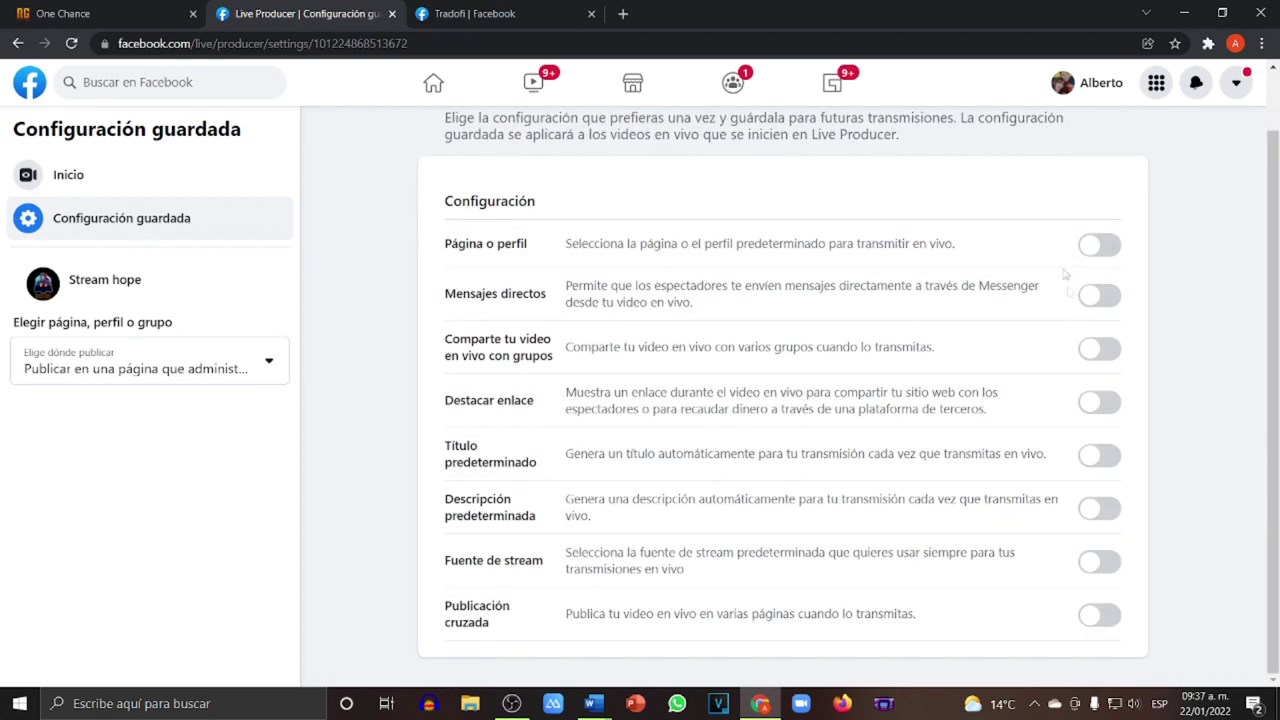
{"action": "scroll", "coordinate": [930, 420], "scroll_direction": "up", "scroll_amount": 1}
{"action": "scroll", "coordinate": [1021, 390], "scroll_direction": "down", "scroll_amount": 1}
{"action": "scroll", "coordinate": [1020, 384], "scroll_direction": "up", "scroll_amount": 1}
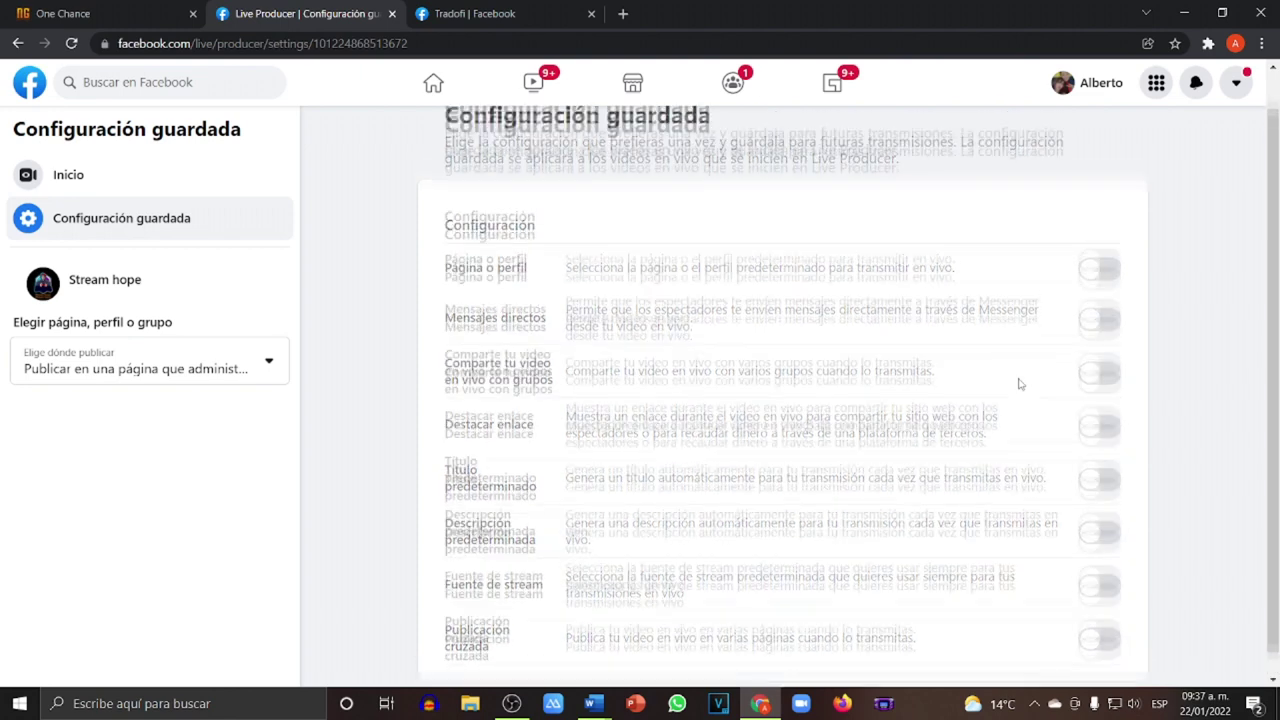
{"action": "scroll", "coordinate": [1020, 380], "scroll_direction": "down", "scroll_amount": 1}
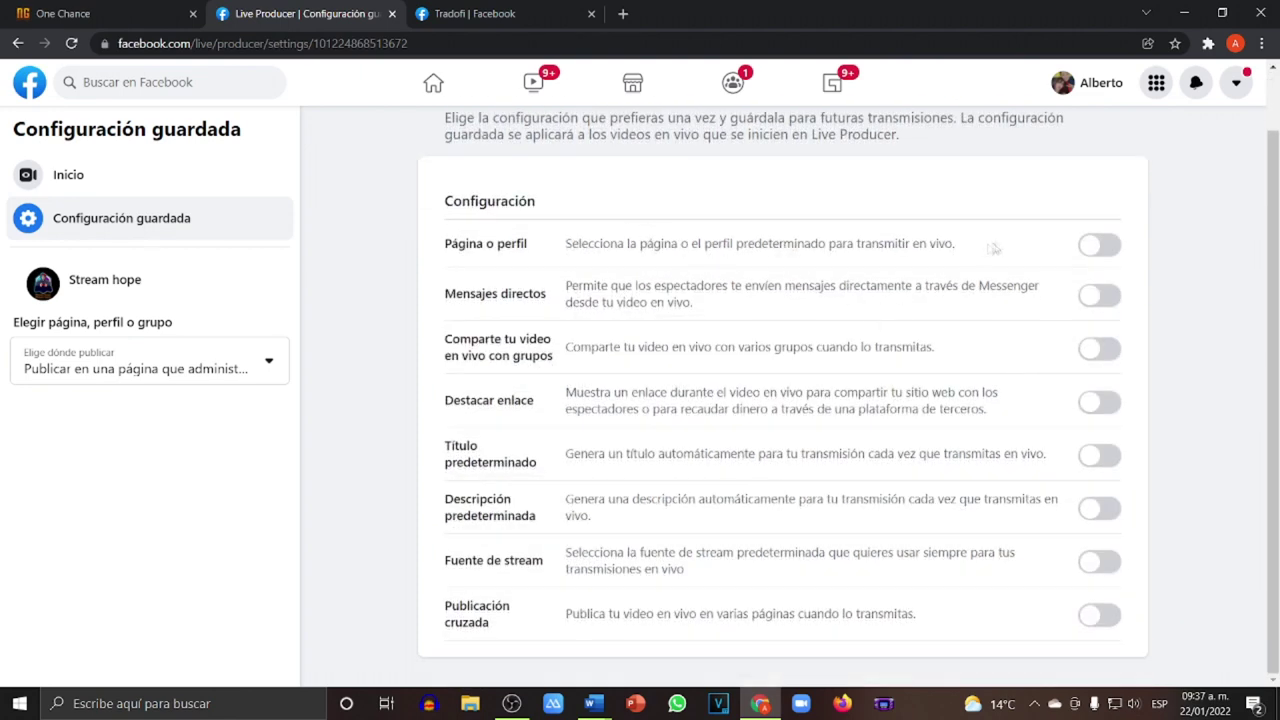
Step: Enable the default page or profile setting, choose the managed page Stream hope, and save it
{"action": "left_click", "coordinate": [1103, 253]}
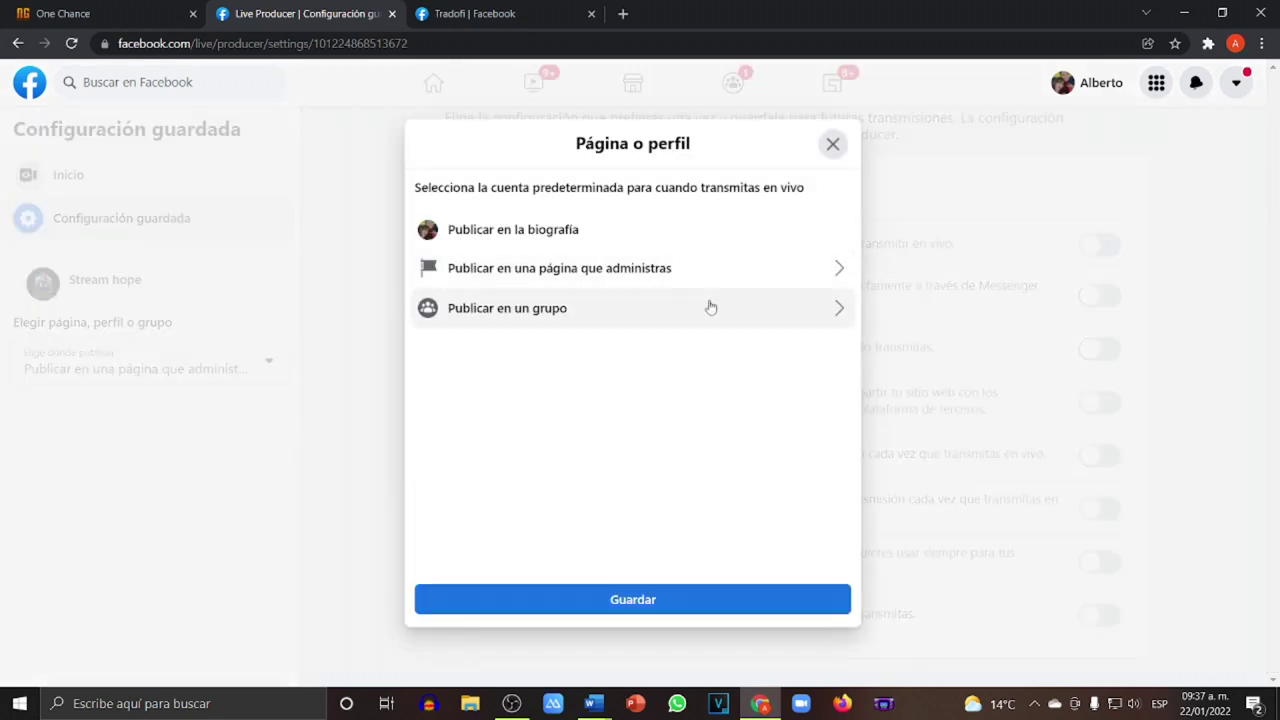
{"action": "left_click", "coordinate": [783, 270]}
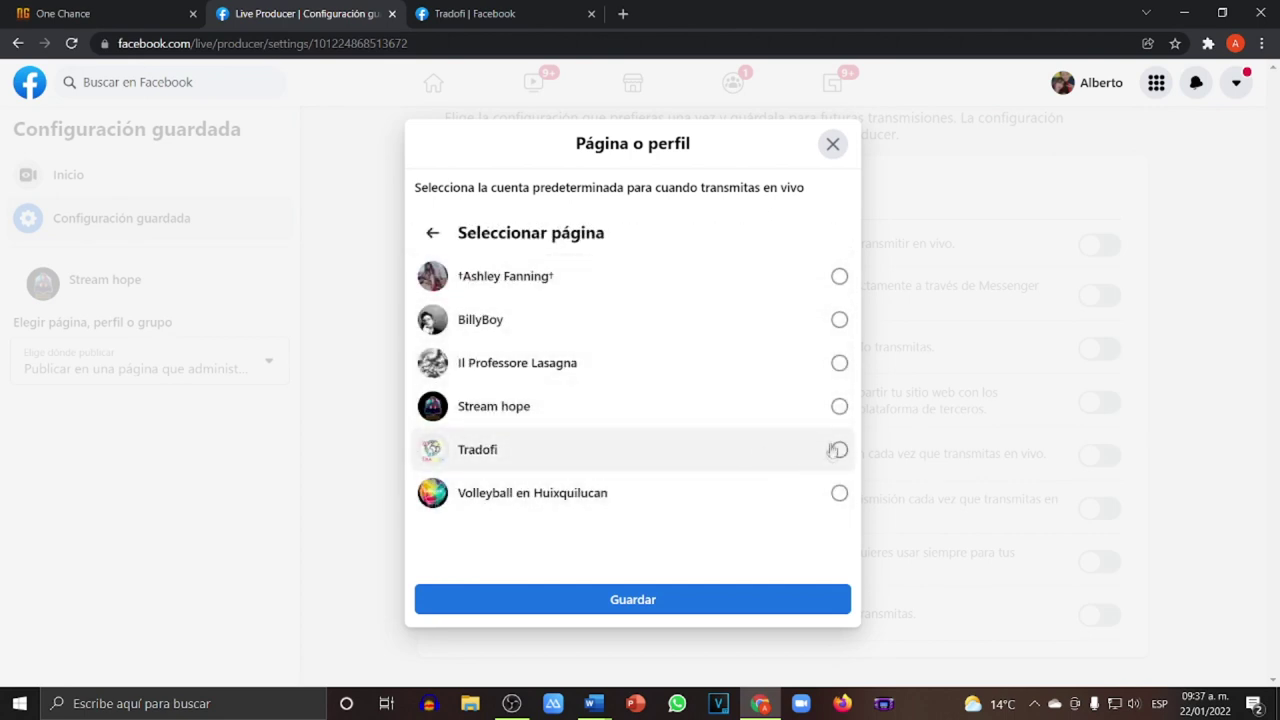
{"action": "left_click", "coordinate": [837, 413]}
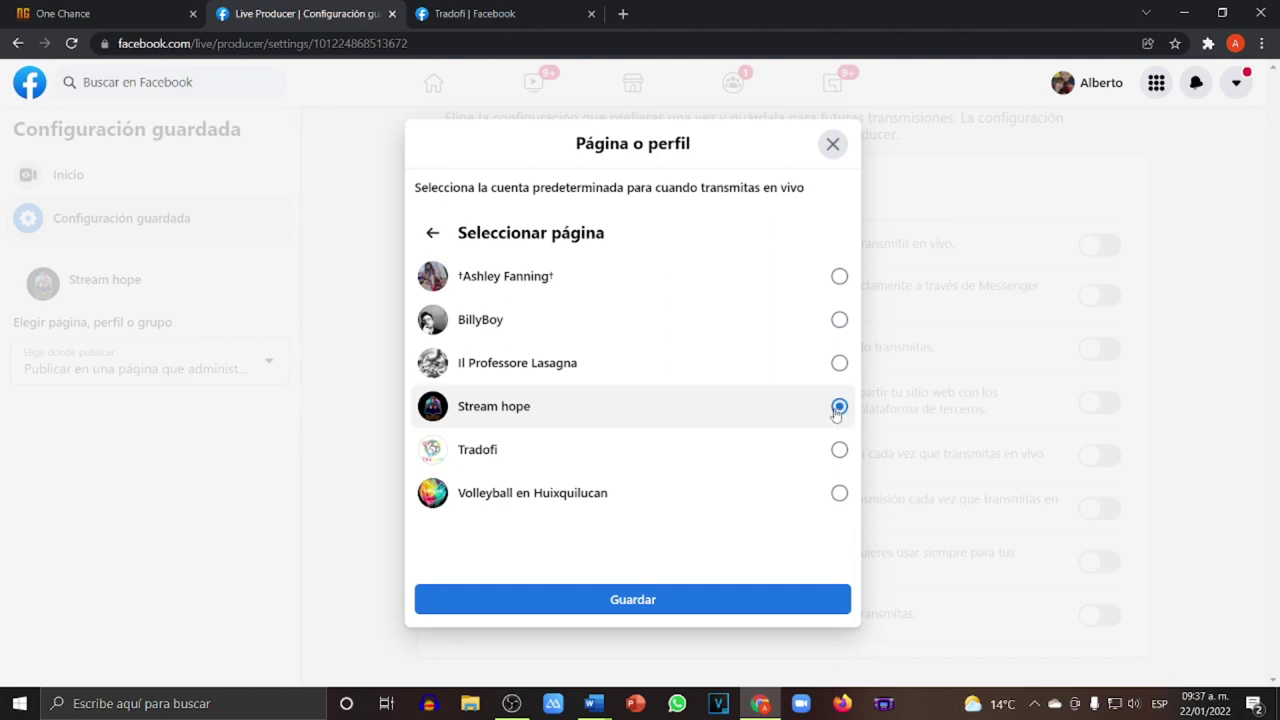
{"action": "left_click", "coordinate": [712, 605]}
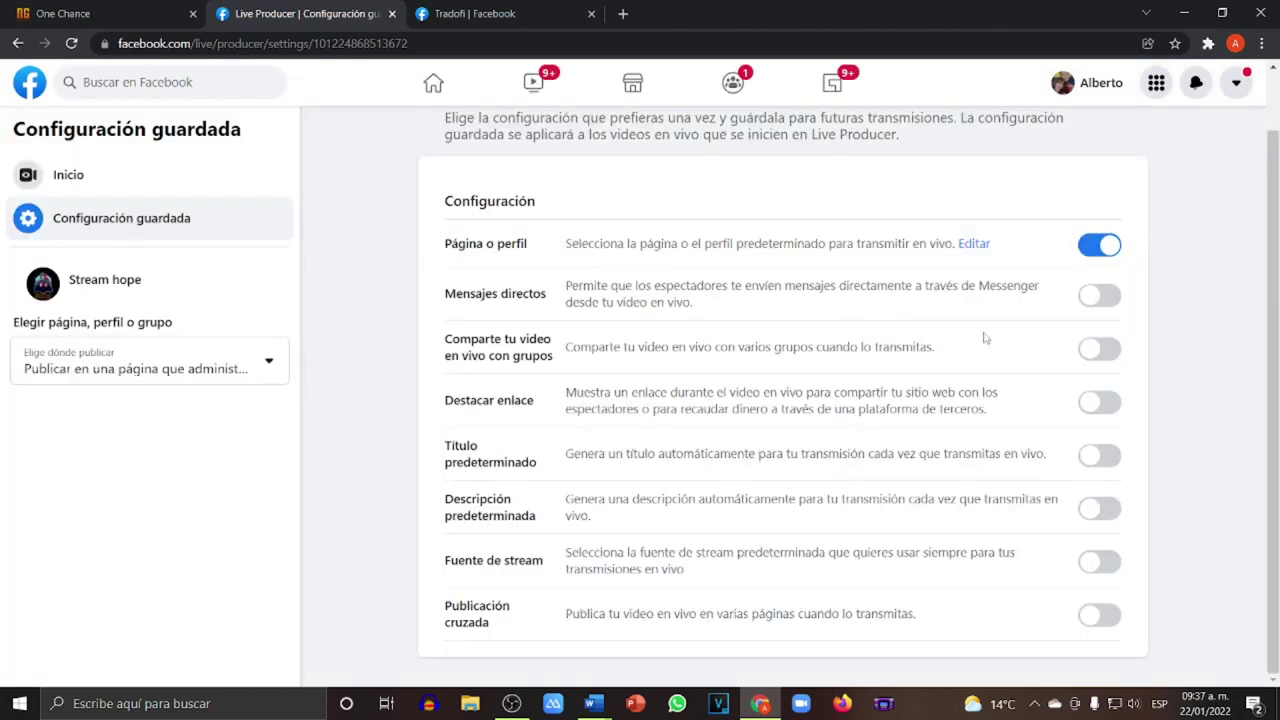
Step: Reopen the default page or profile setting to review the managed pages, and close it without changes
{"action": "left_click", "coordinate": [976, 244]}
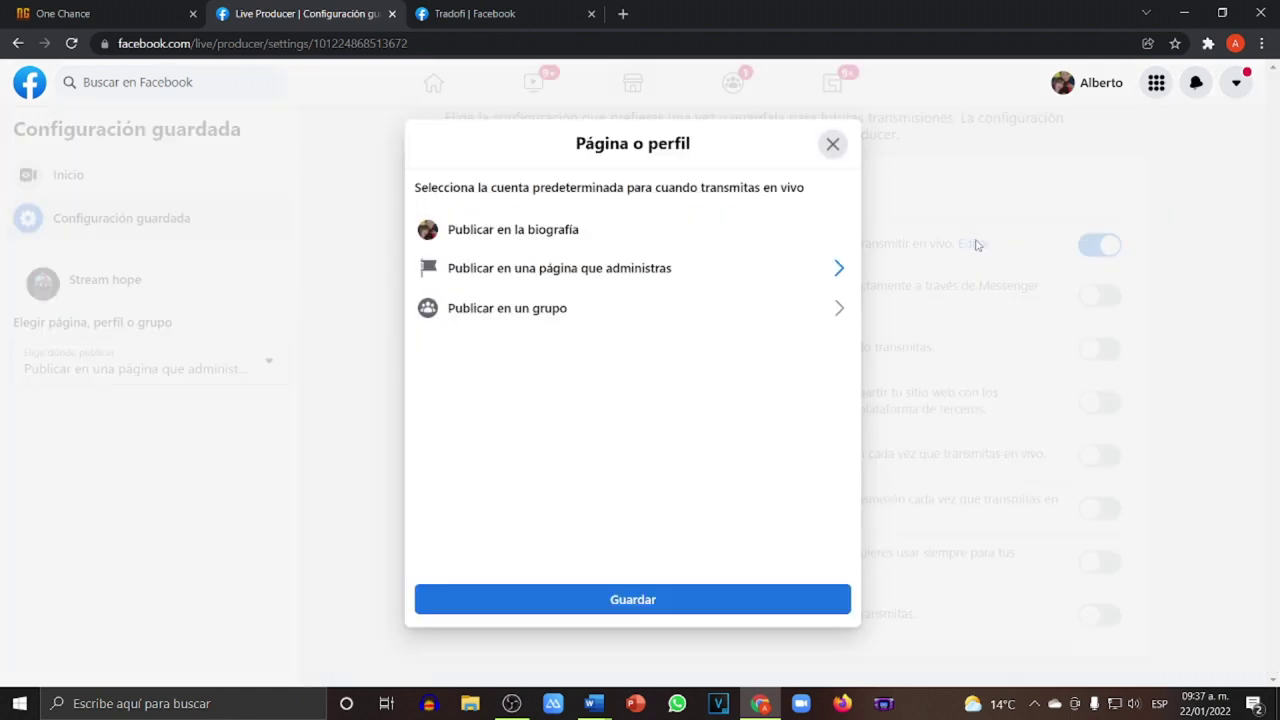
{"action": "left_click", "coordinate": [787, 267]}
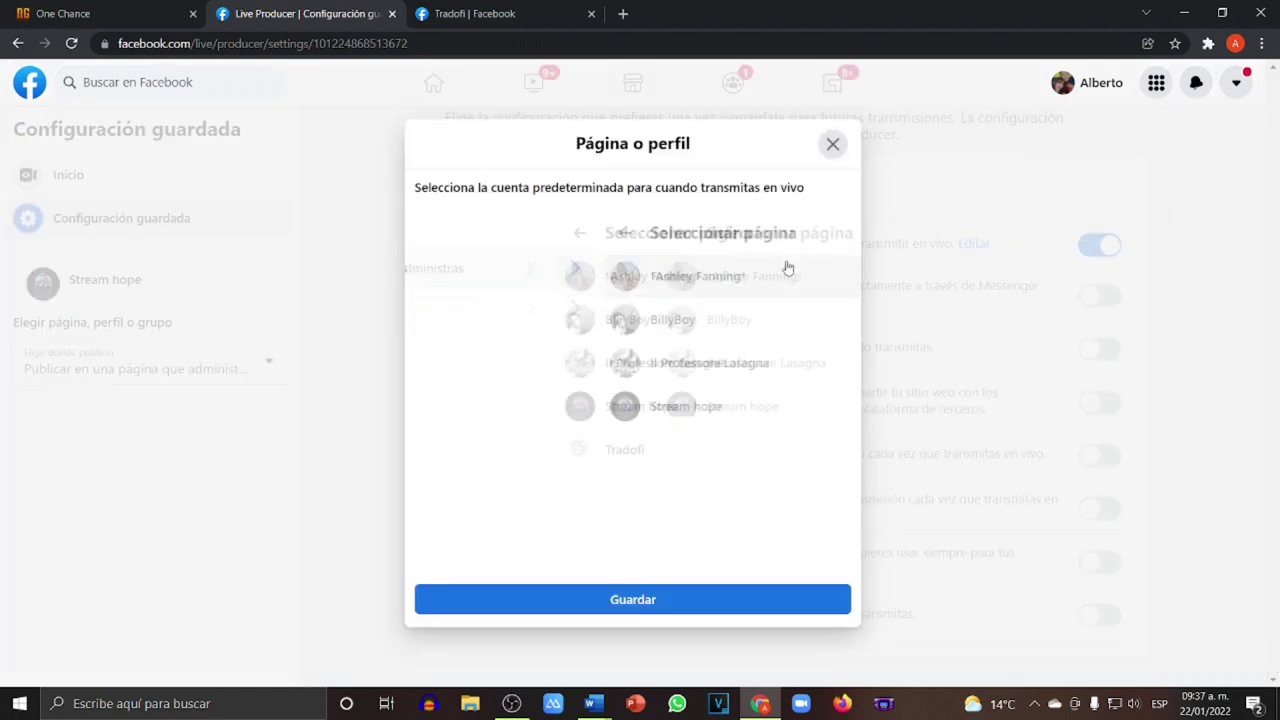
{"action": "left_click", "coordinate": [833, 145]}
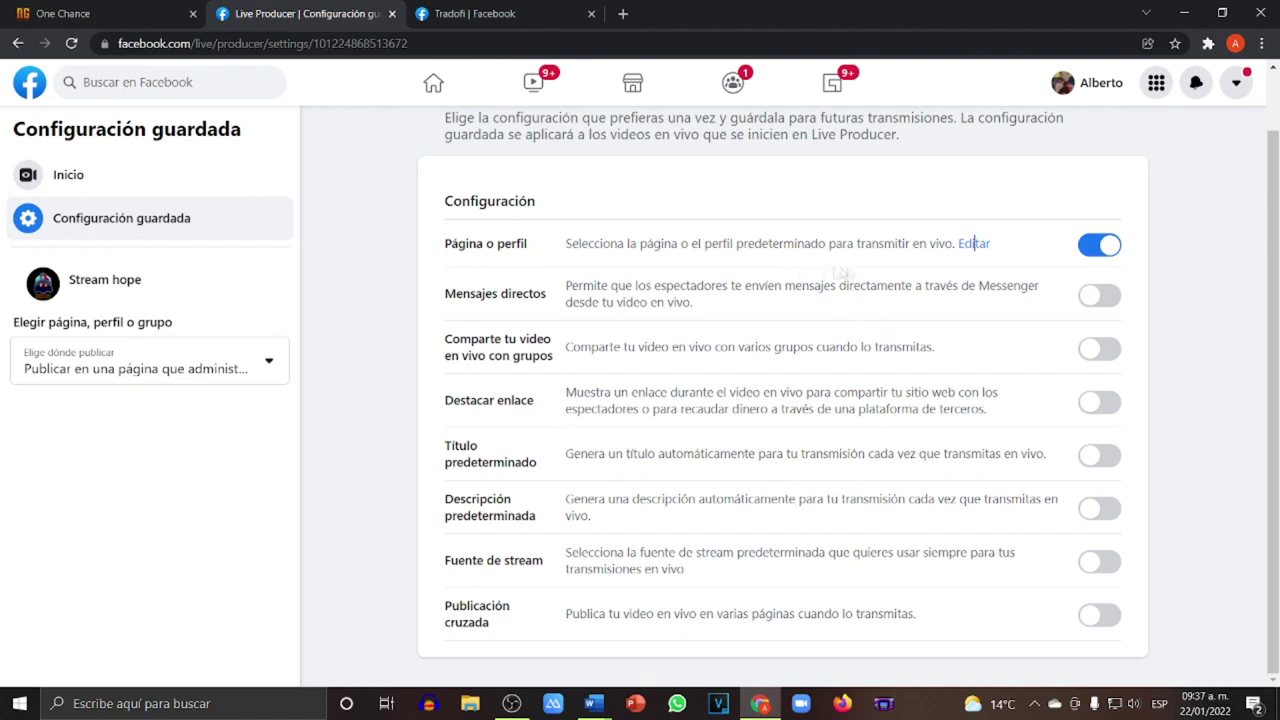
Step: Enable direct messages, and turn on sharing the live video with all of the page's groups
{"action": "left_click", "coordinate": [1095, 298]}
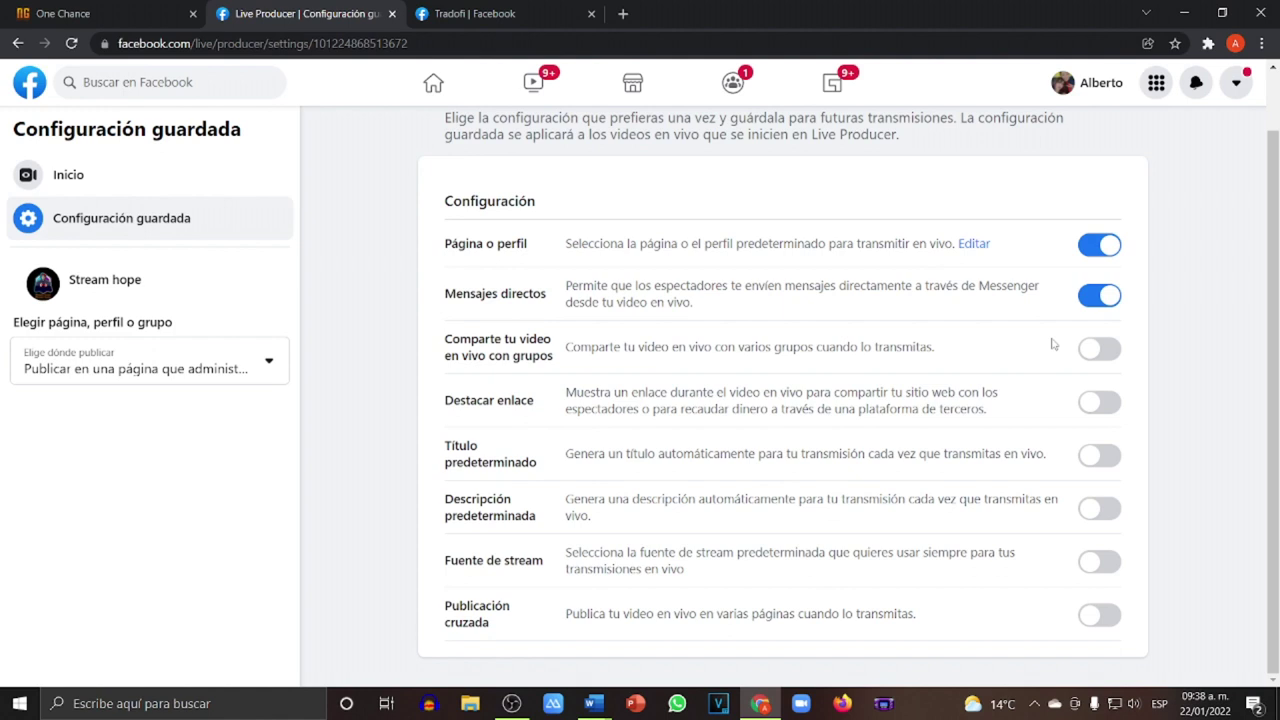
{"action": "left_click", "coordinate": [1105, 350]}
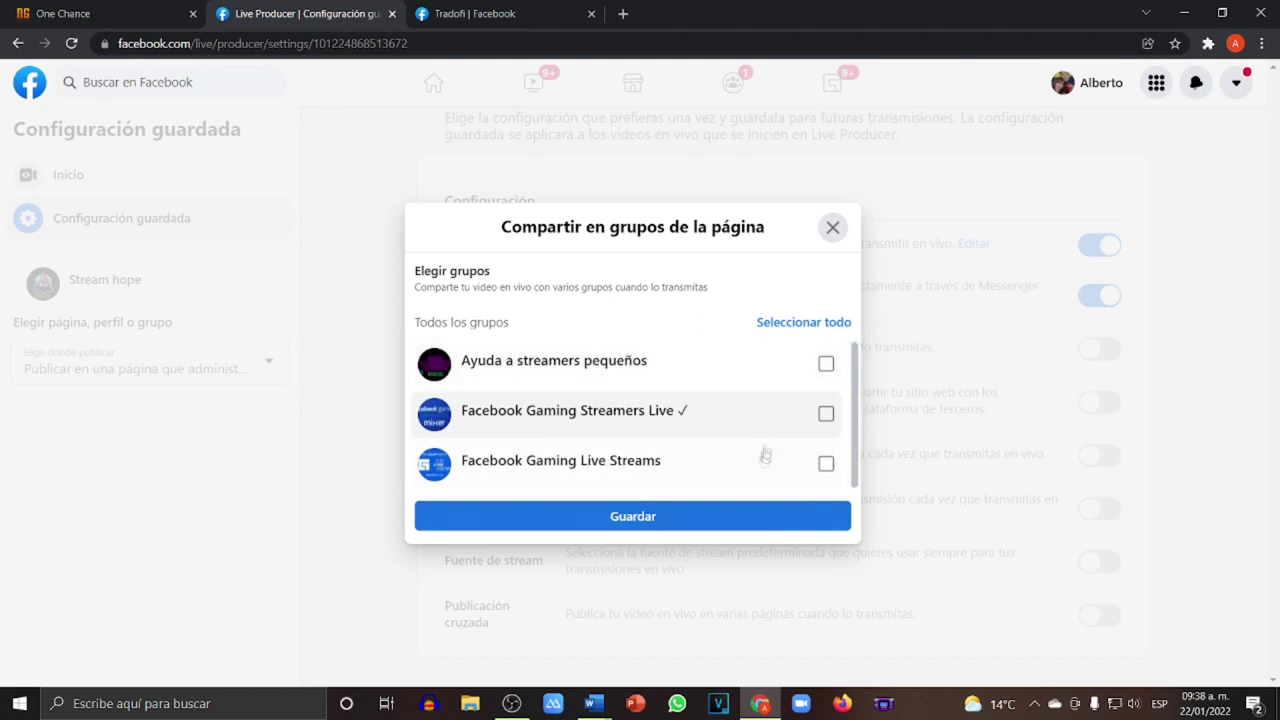
{"action": "left_click", "coordinate": [765, 322]}
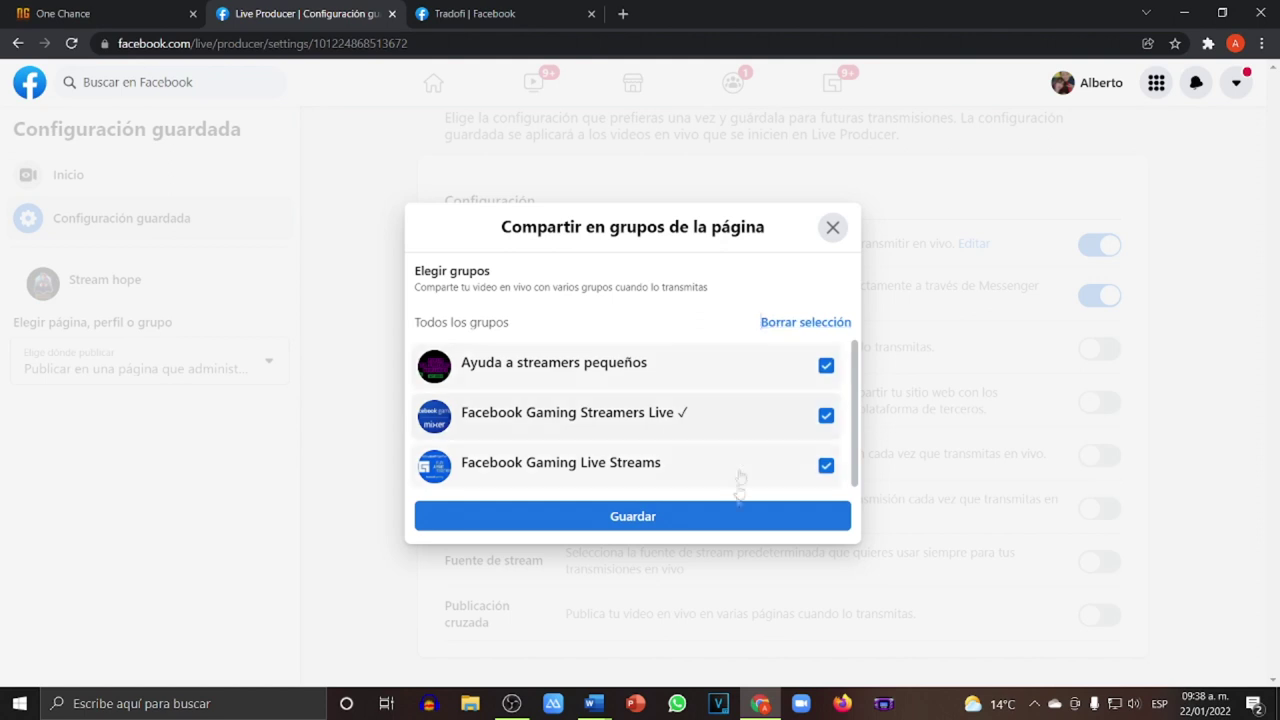
{"action": "left_click", "coordinate": [724, 520]}
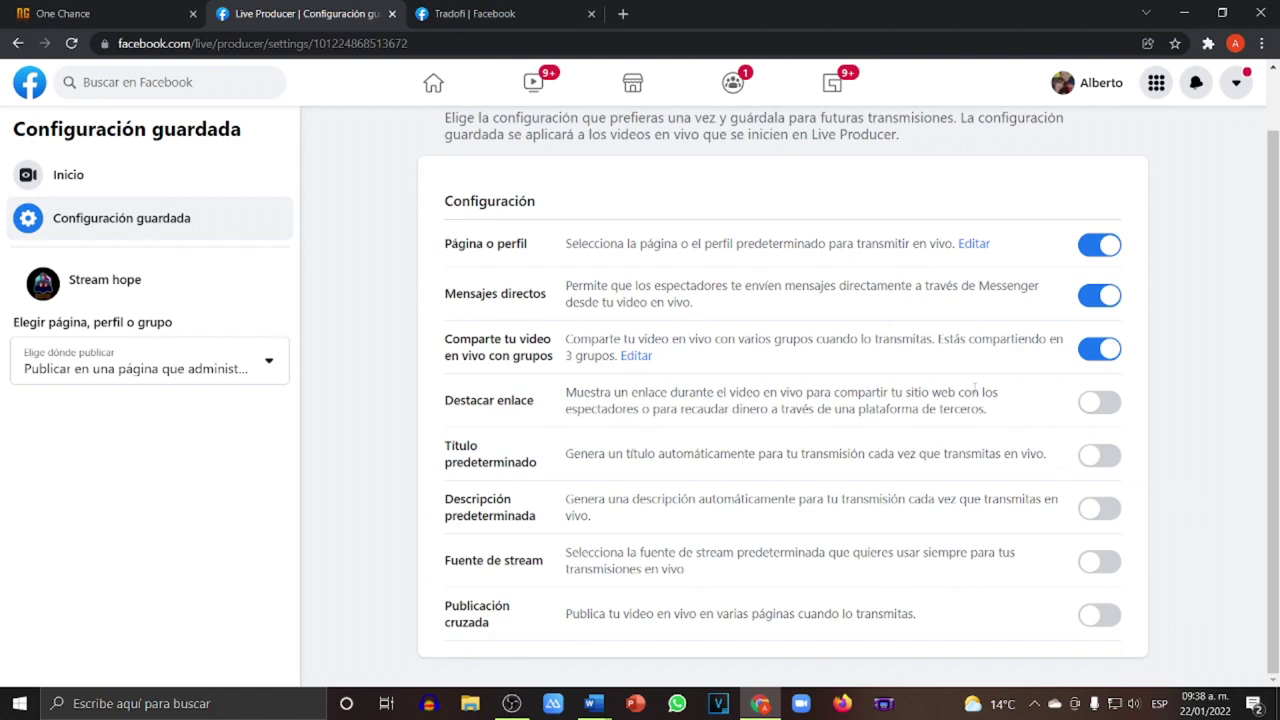
Step: Enable the featured link (Destacar enlace) and enter the Tradofi Facebook page's URL, copied from its open tab, as the website link
{"action": "left_click", "coordinate": [1098, 402]}
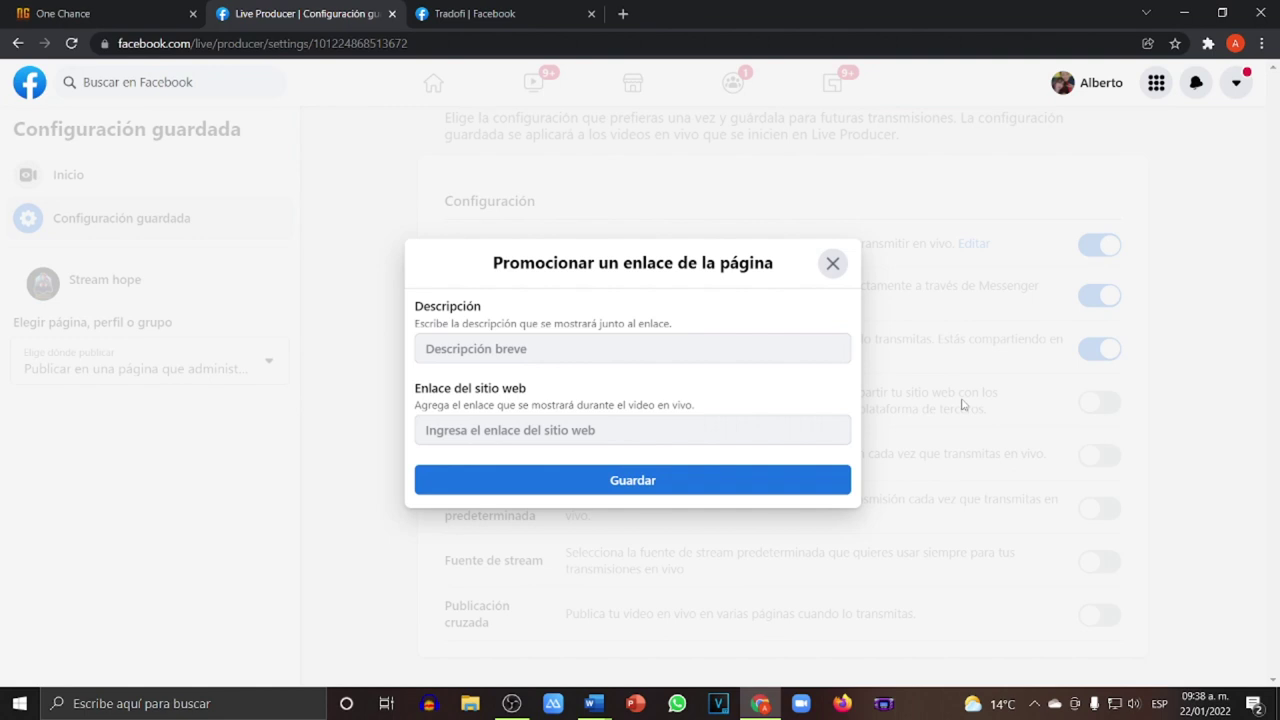
{"action": "left_click", "coordinate": [478, 12]}
{"action": "left_click", "coordinate": [432, 43]}
{"action": "key", "text": "ctrl+c"}
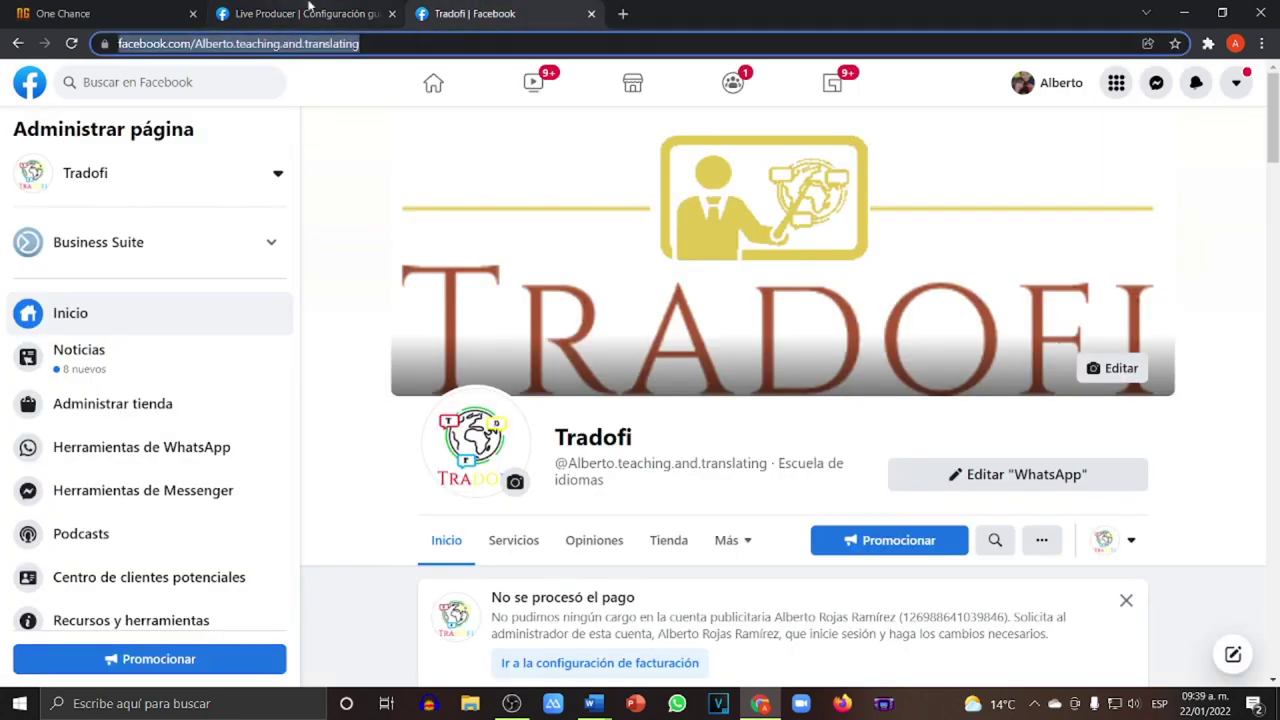
{"action": "left_click", "coordinate": [312, 13]}
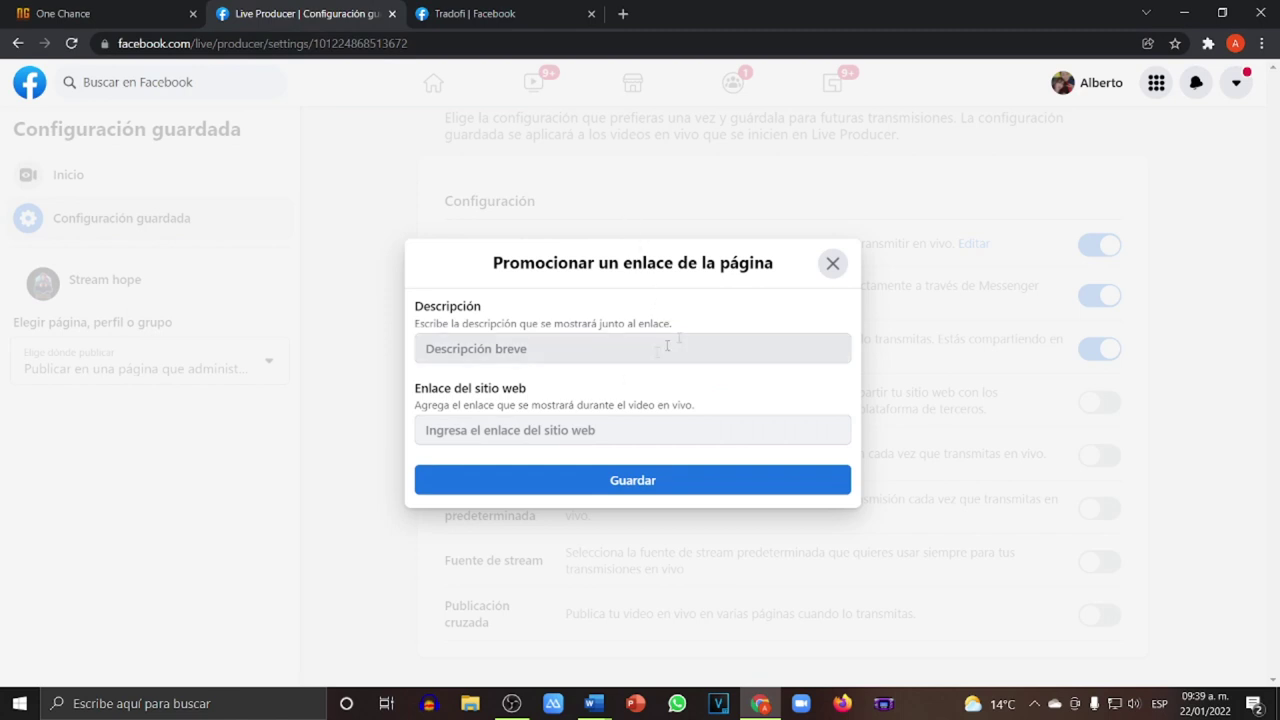
{"action": "left_click", "coordinate": [578, 429]}
{"action": "key", "text": "ctrl+v"}
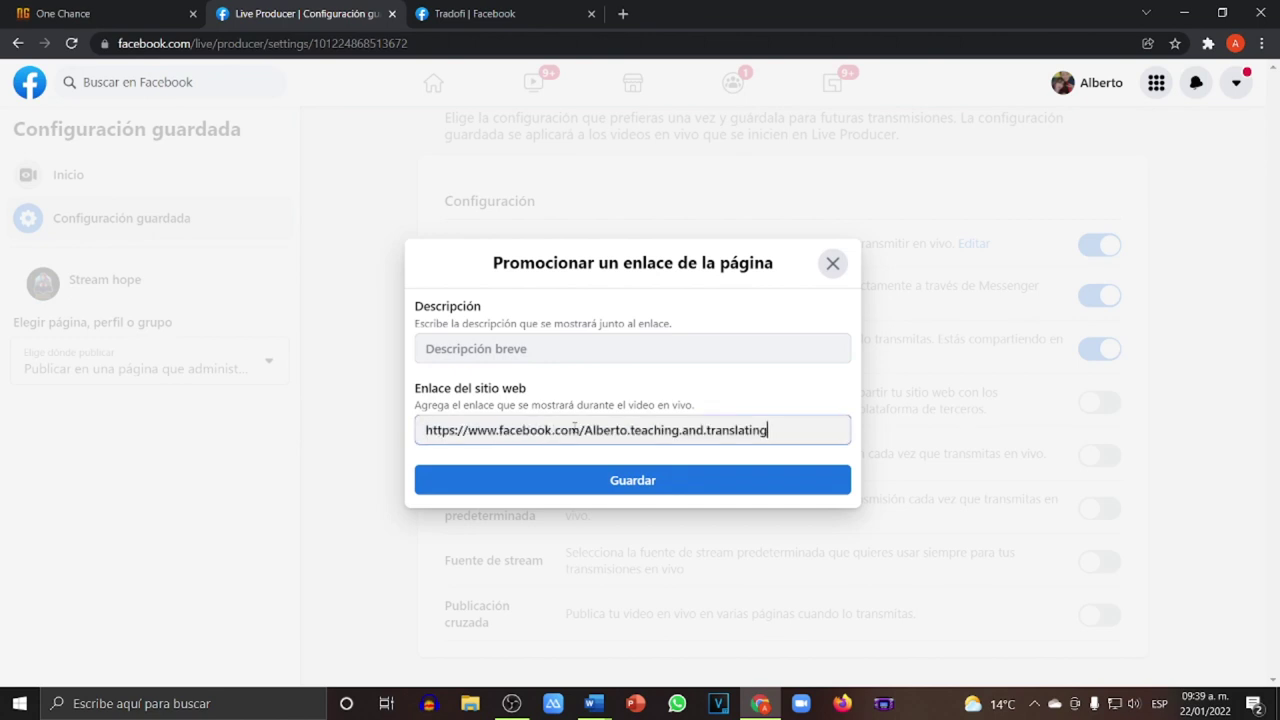
Step: Describe the featured link as "Traducción y clases de idiomas" and save it
{"action": "left_click", "coordinate": [540, 345]}
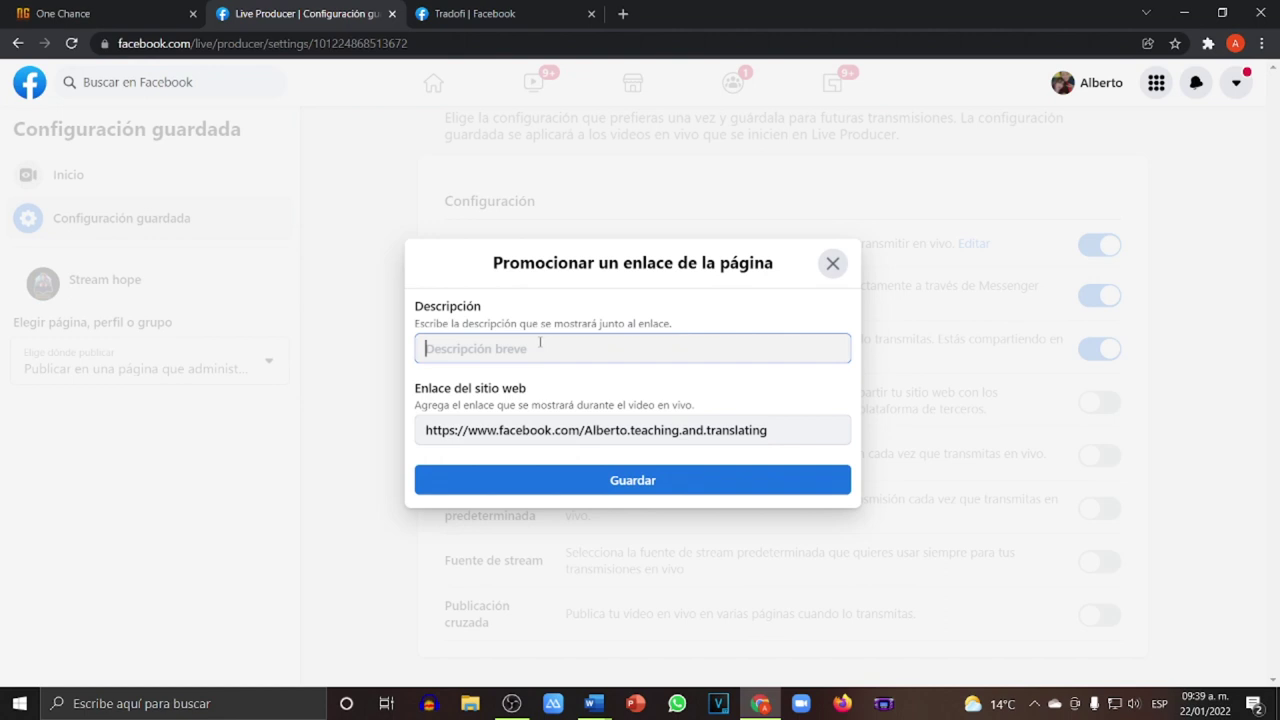
{"action": "type", "text": "Traducción y enseñan"}
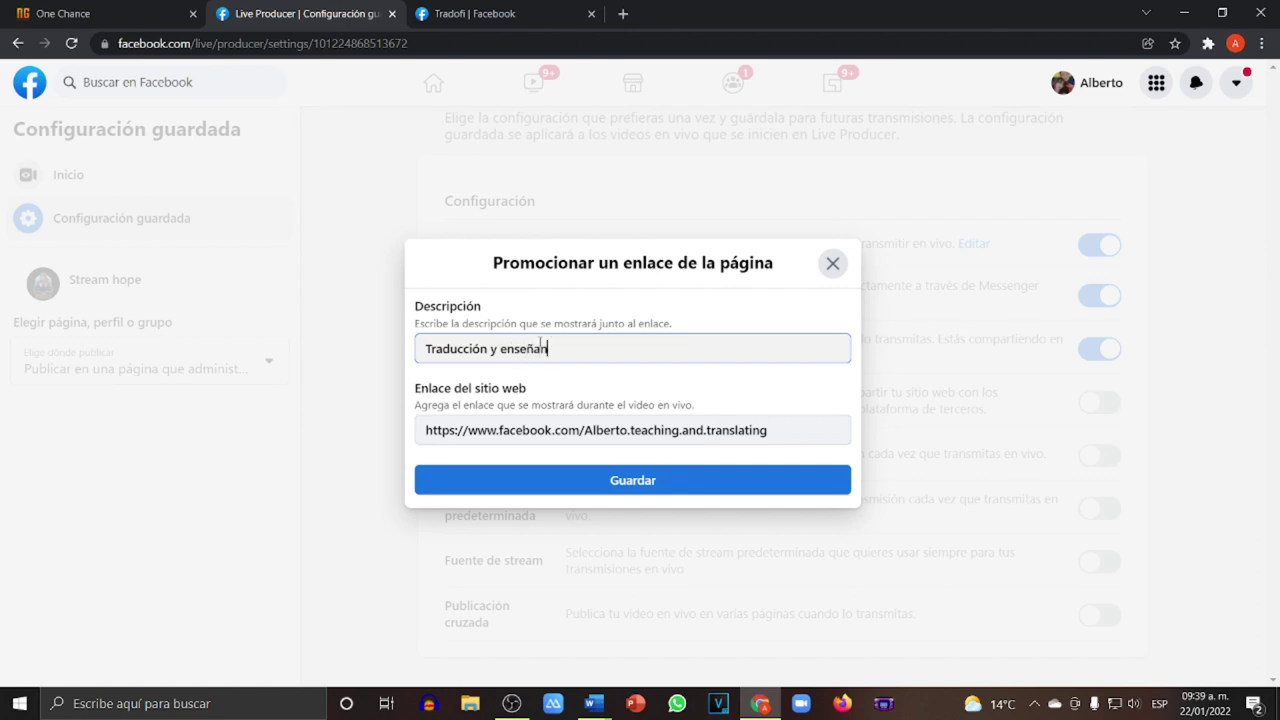
{"action": "key", "text": "BackSpace"}
{"action": "key", "text": "BackSpace"}
{"action": "key", "text": "BackSpace"}
{"action": "key", "text": "BackSpace"}
{"action": "key", "text": "BackSpace"}
{"action": "key", "text": "BackSpace"}
{"action": "key", "text": "BackSpace"}
{"action": "type", "text": "clases de idiomas"}
{"action": "left_click", "coordinate": [662, 481]}
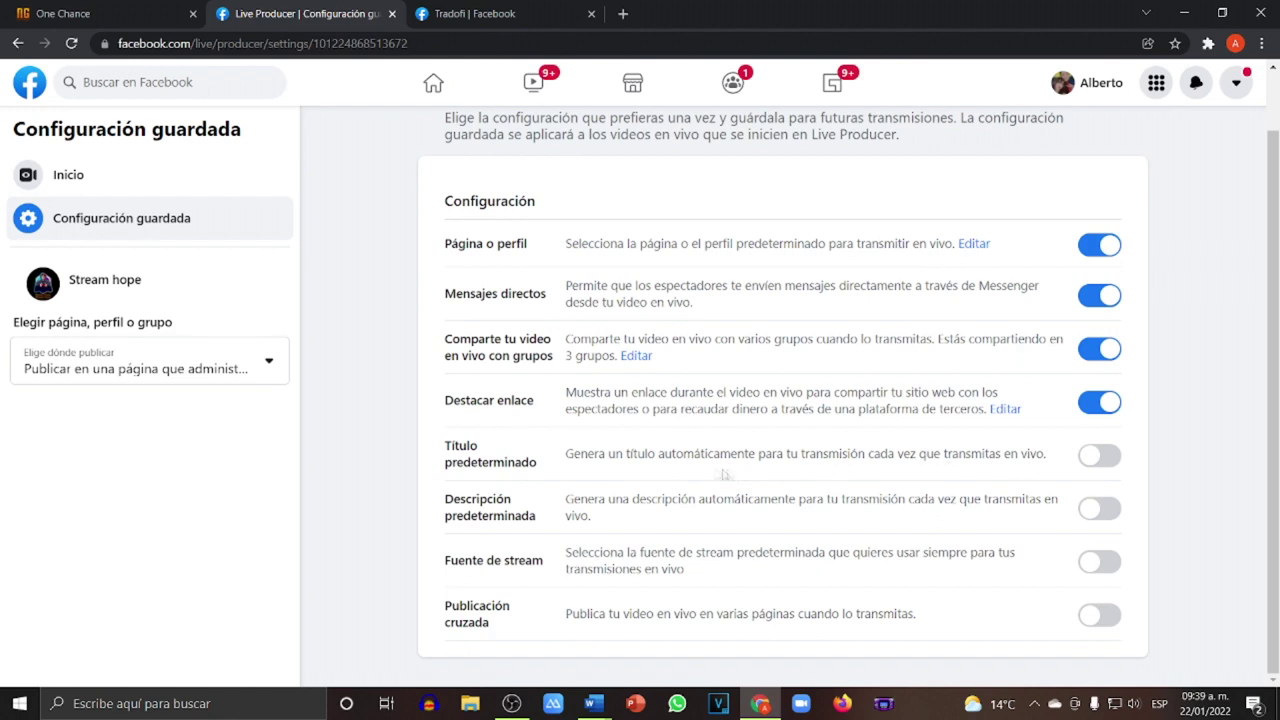
Step: Enable the default title, set it to "Jugando y ganando $$$ con Gamin'!", and save it
{"action": "left_click", "coordinate": [1100, 455]}
{"action": "left_click", "coordinate": [726, 387]}
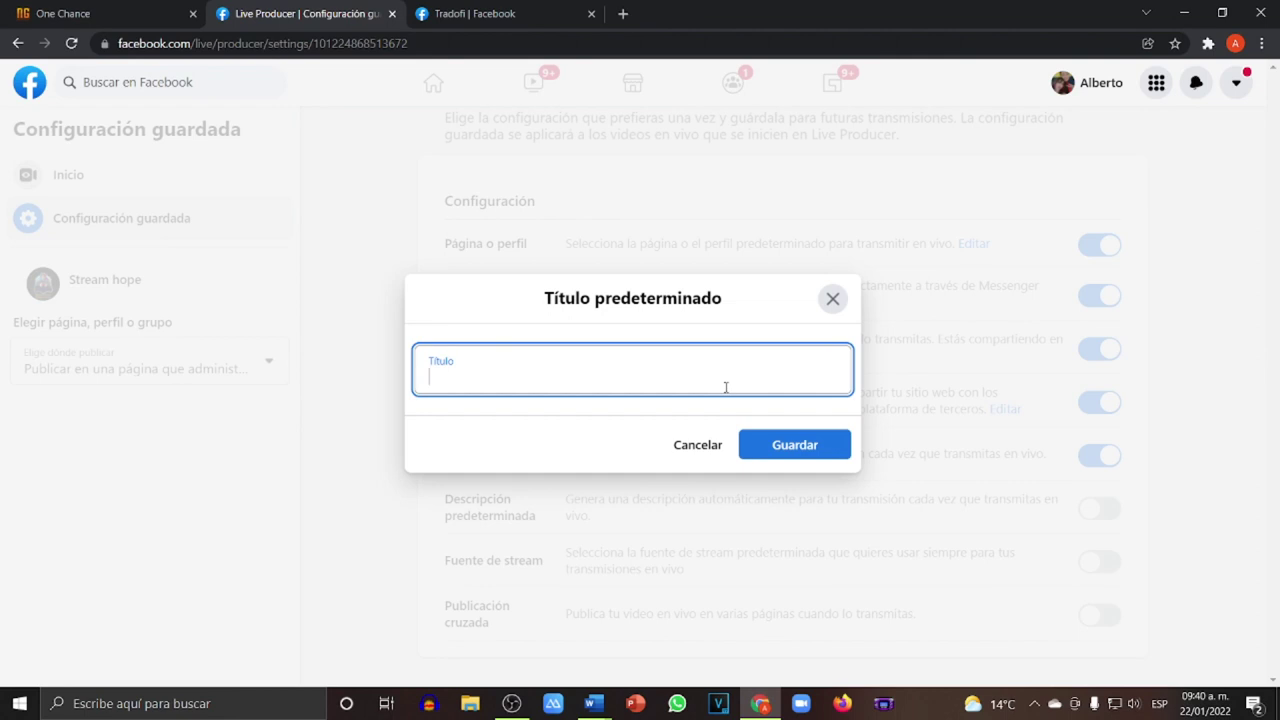
{"action": "type", "text": "Jugando y ganando $$$ con Gamin"}
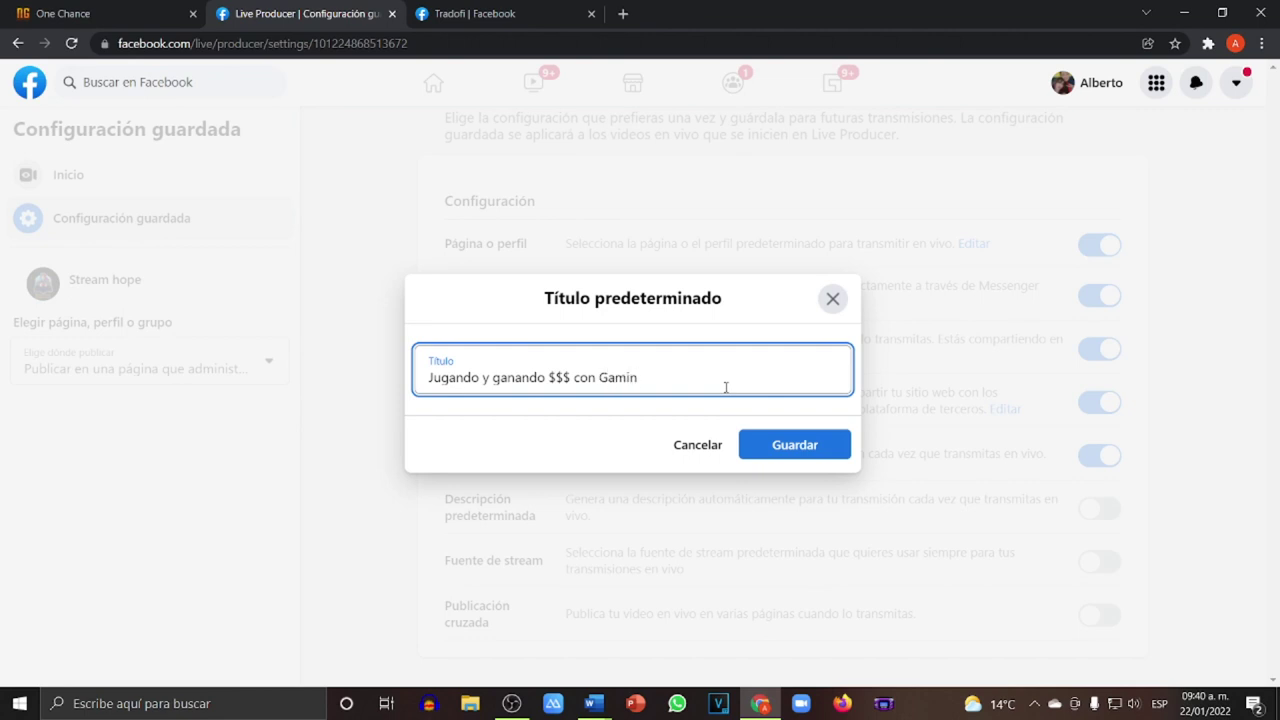
{"action": "type", "text": "'!"}
{"action": "key", "text": "Home"}
{"action": "left_click", "coordinate": [808, 445]}
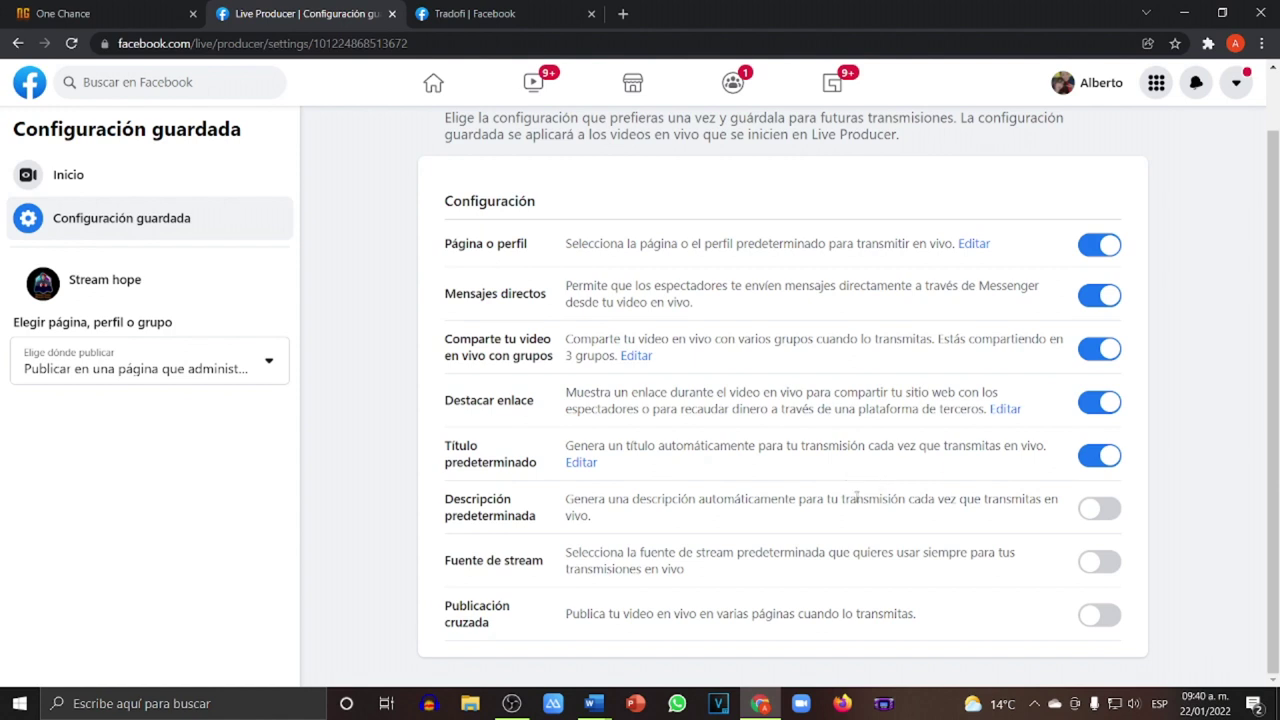
Step: Enable the default description (Descripción predeterminada) and switch to the Links de redes document in Word
{"action": "left_click", "coordinate": [1098, 511]}
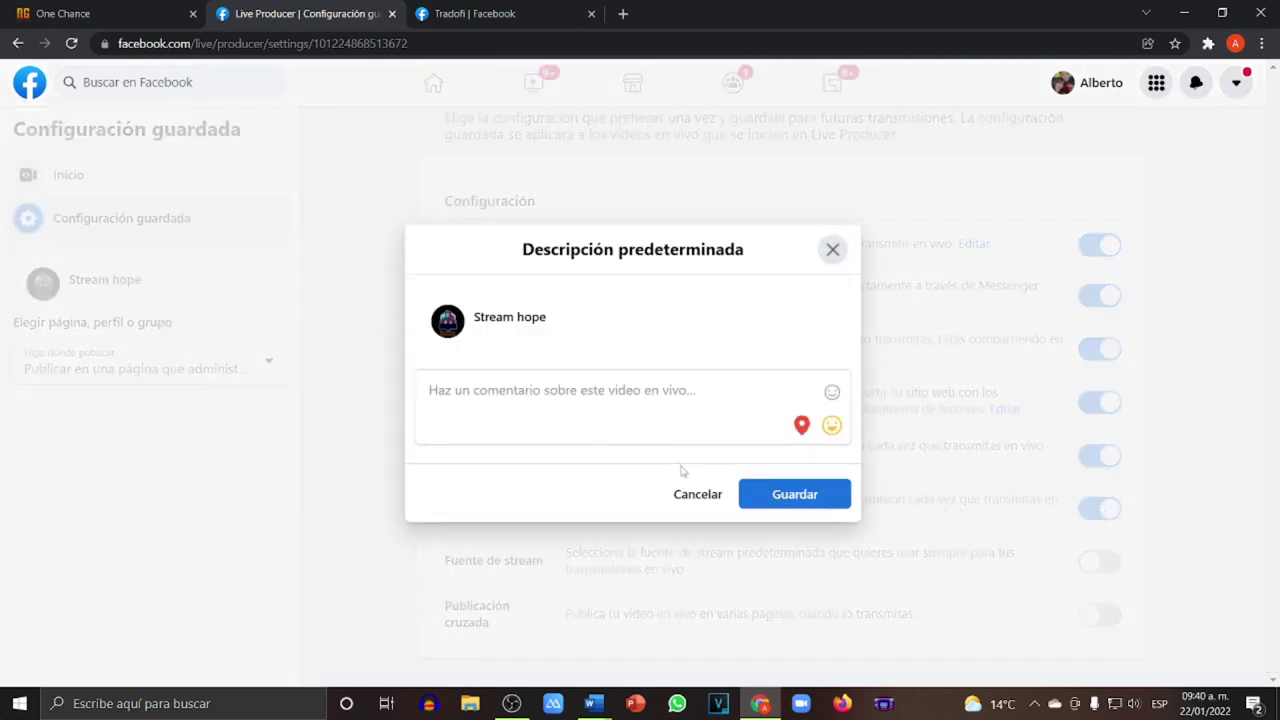
{"action": "key", "text": "alt+Tab"}
{"action": "key", "text": "alt+Tab"}
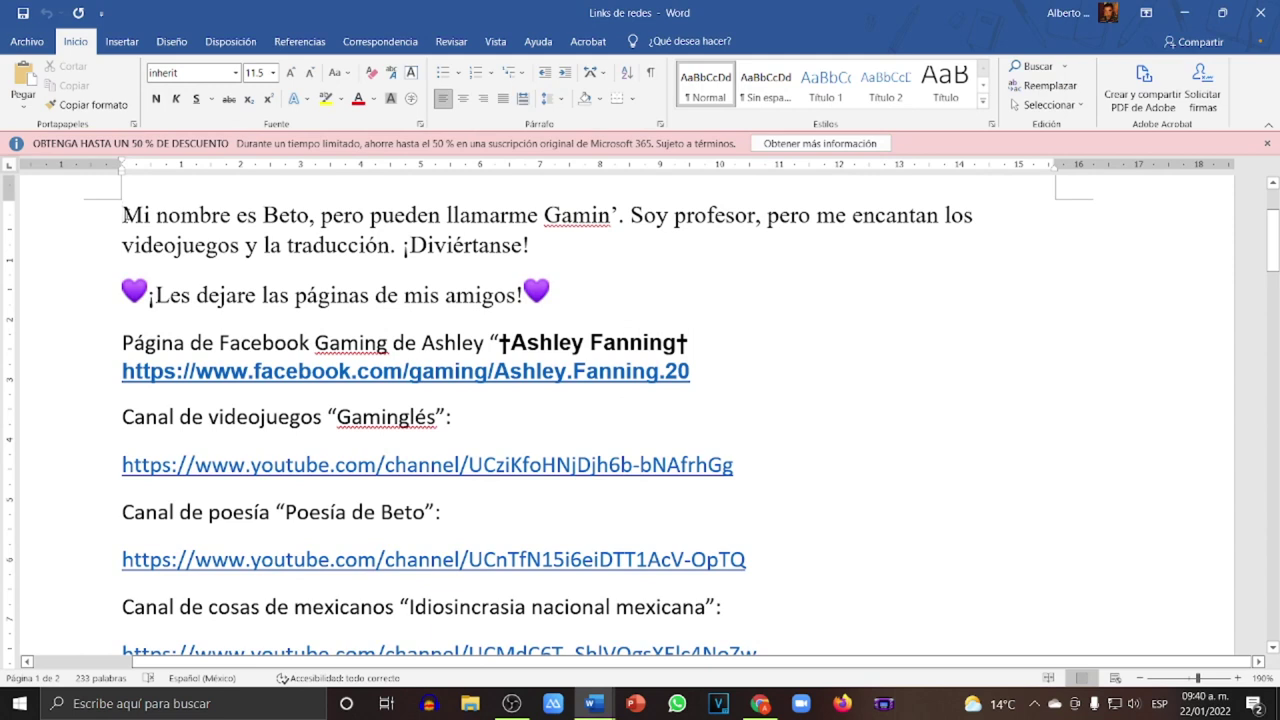
{"action": "left_click_drag", "start_coordinate": [122, 215], "coordinate": [832, 528]}
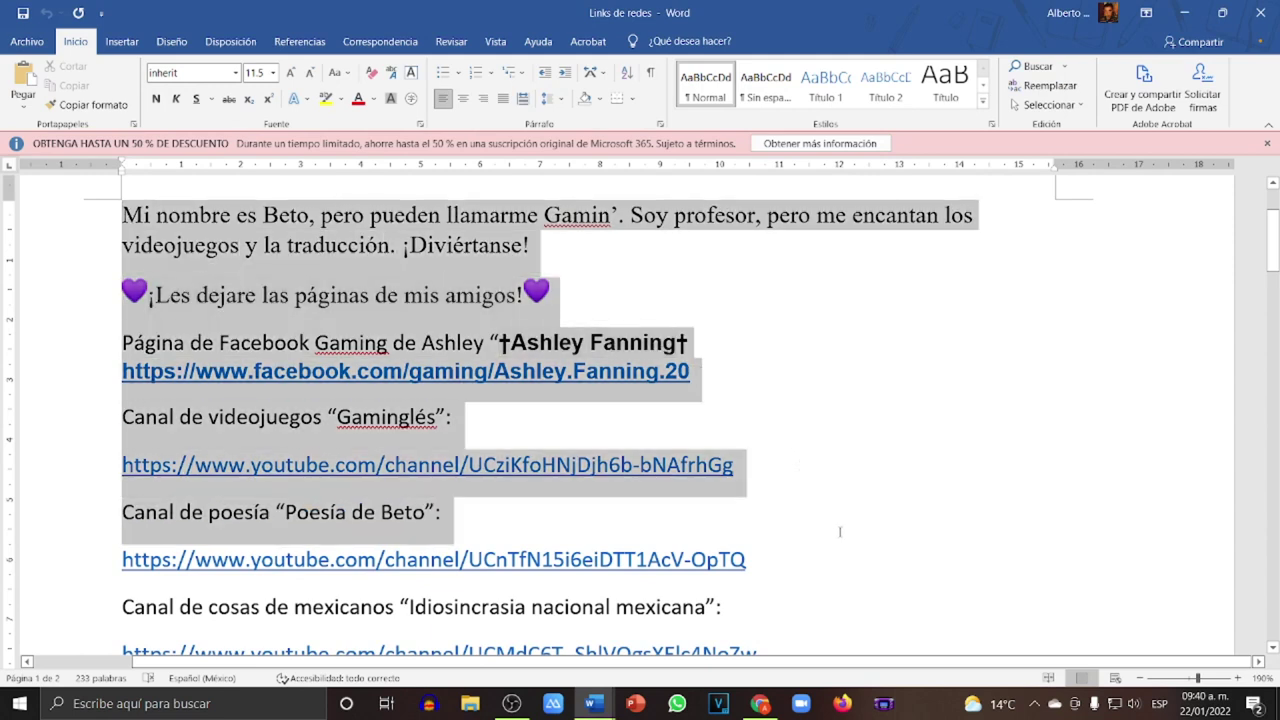
{"action": "key", "text": "ctrl+Home"}
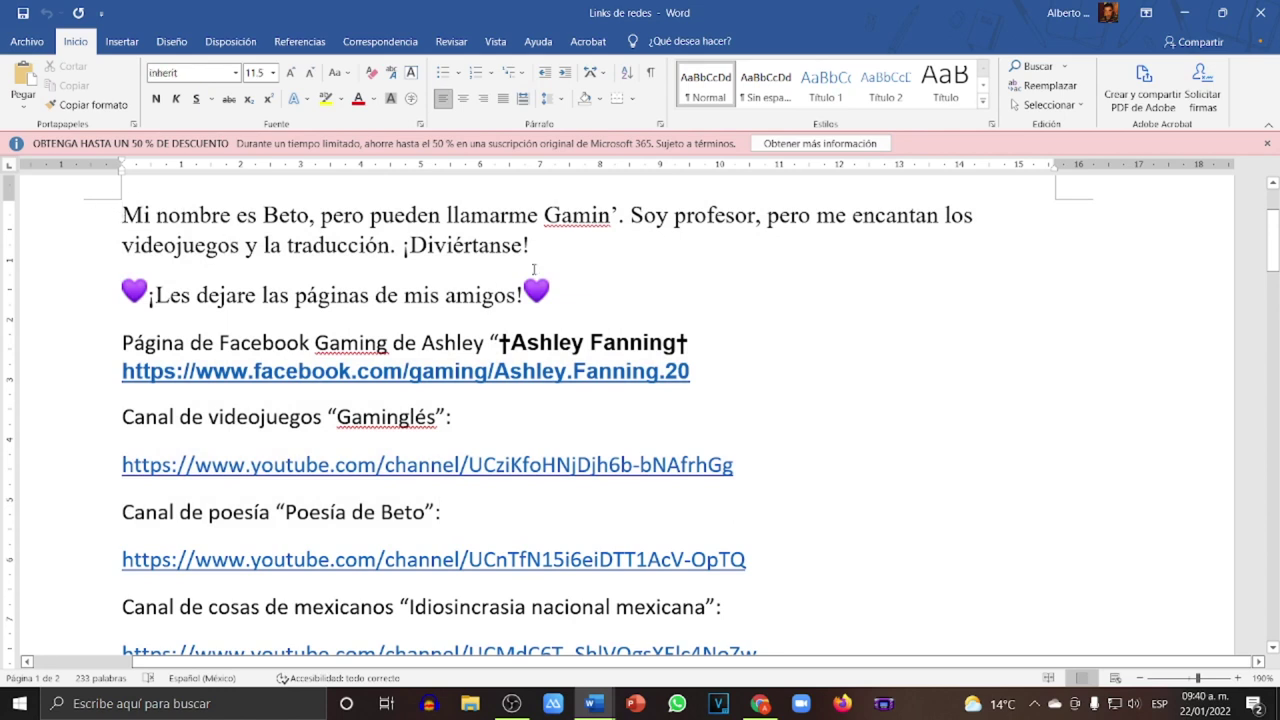
{"action": "double_click", "coordinate": [133, 212]}
{"action": "triple_click", "coordinate": [133, 212]}
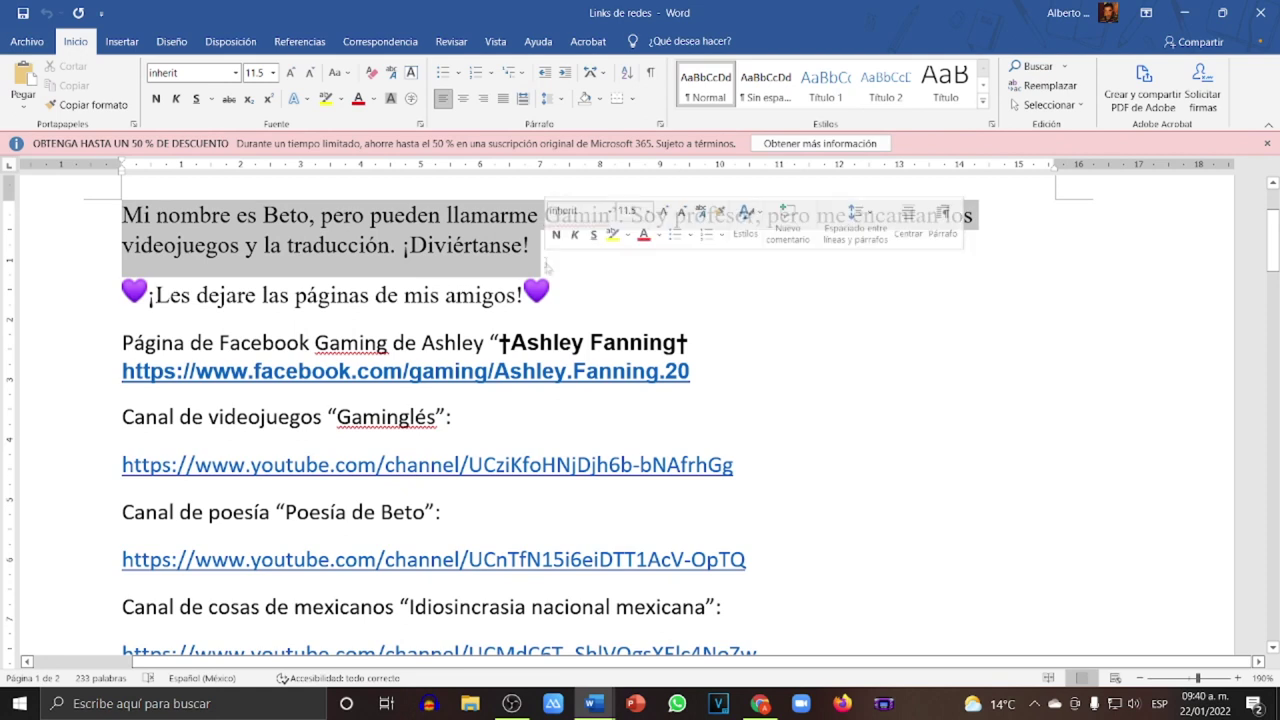
{"action": "left_click", "coordinate": [602, 297]}
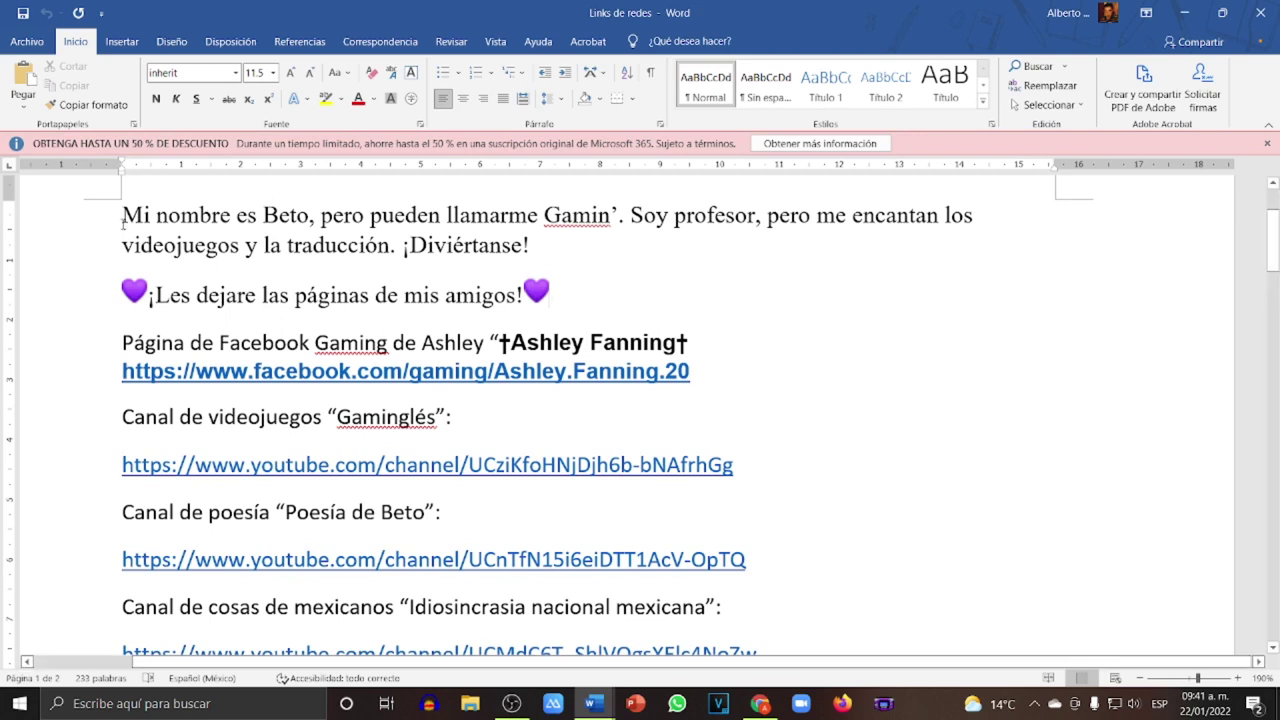
Step: Select the document's text from the introduction paragraph through the last Facebook link, and return to the default description dialog in Chrome
{"action": "triple_click", "coordinate": [422, 238]}
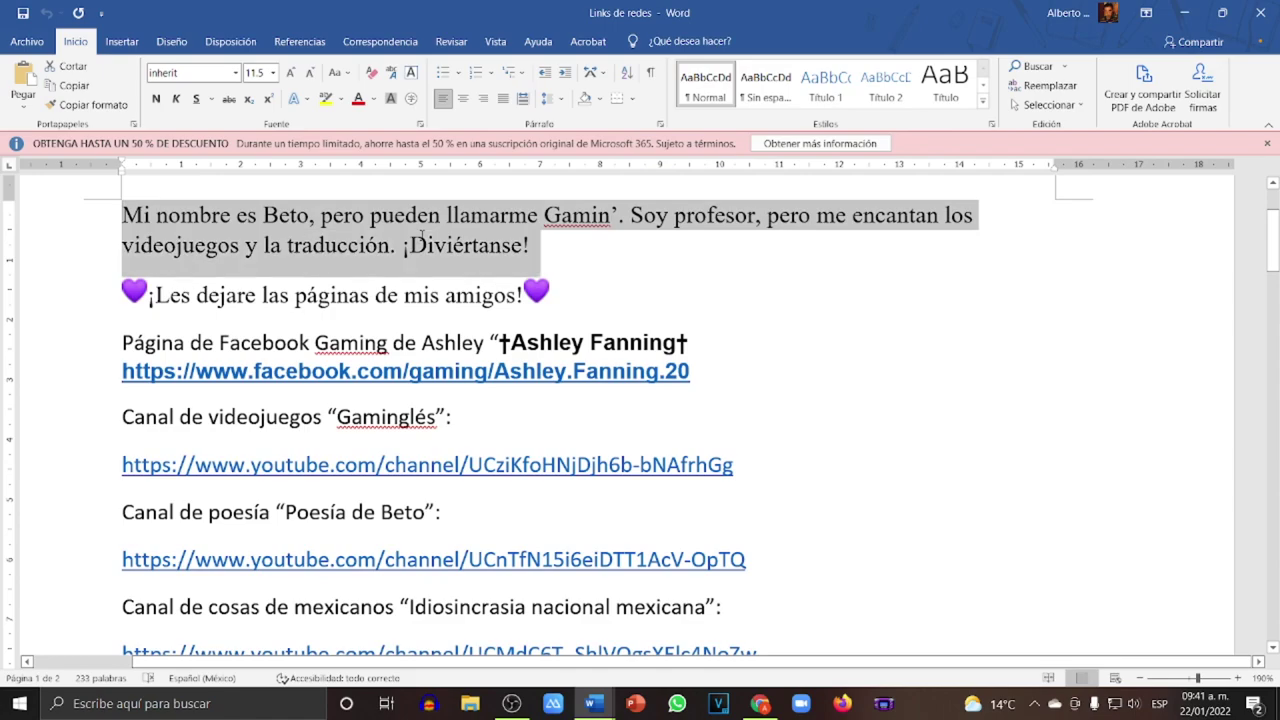
{"action": "key", "text": "shift+Down"}
{"action": "key", "text": "shift+Down"}
{"action": "key", "text": "shift+Down"}
{"action": "key", "text": "shift+Down"}
{"action": "key", "text": "shift+Down"}
{"action": "key", "text": "shift+Down"}
{"action": "key", "text": "shift+Down"}
{"action": "key", "text": "shift+Down"}
{"action": "key", "text": "shift+Down"}
{"action": "key", "text": "shift+Down"}
{"action": "key", "text": "shift+Down"}
{"action": "key", "text": "shift+Down"}
{"action": "key", "text": "shift+Down"}
{"action": "key", "text": "shift+Down"}
{"action": "key", "text": "shift+Down"}
{"action": "key", "text": "shift+Down"}
{"action": "key", "text": "shift+Down"}
{"action": "key", "text": "shift+Down"}
{"action": "key", "text": "shift+Down"}
{"action": "key", "text": "shift+Down"}
{"action": "key", "text": "shift+Down"}
{"action": "key", "text": "shift+Down"}
{"action": "key", "text": "shift+Down"}
{"action": "key", "text": "shift+Down"}
{"action": "key", "text": "shift+Up"}
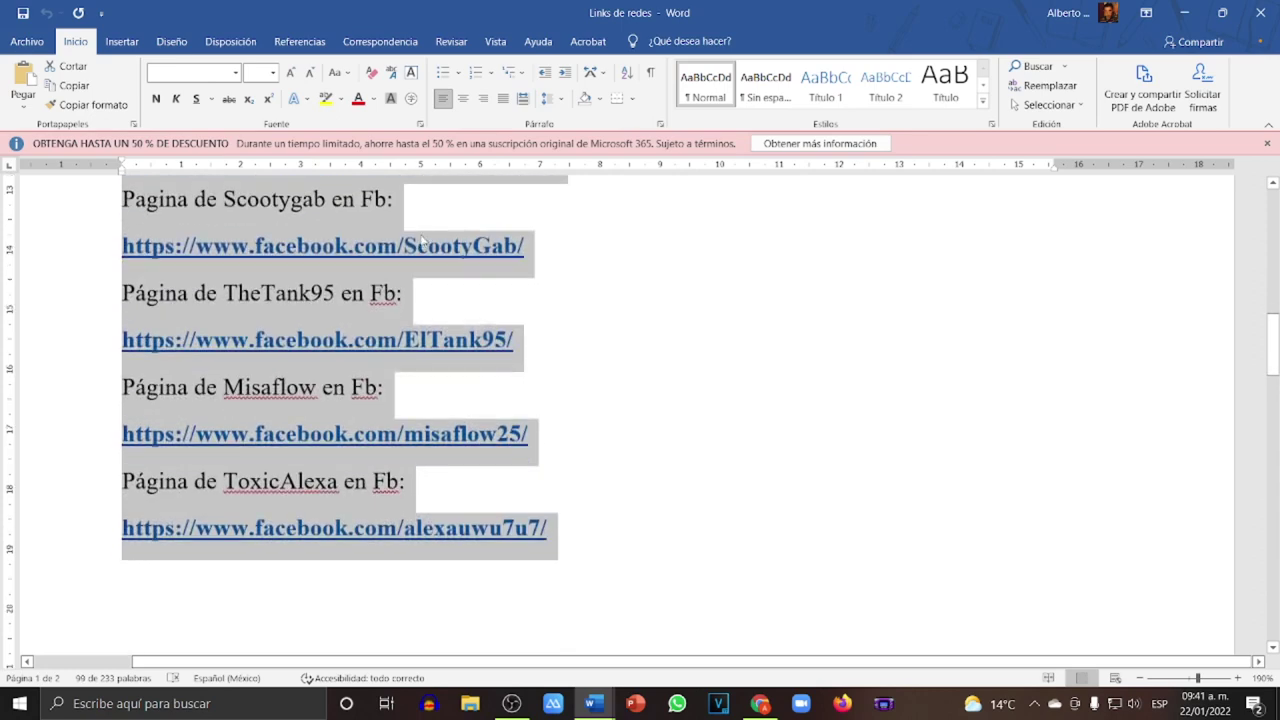
{"action": "key", "text": "alt+Tab"}
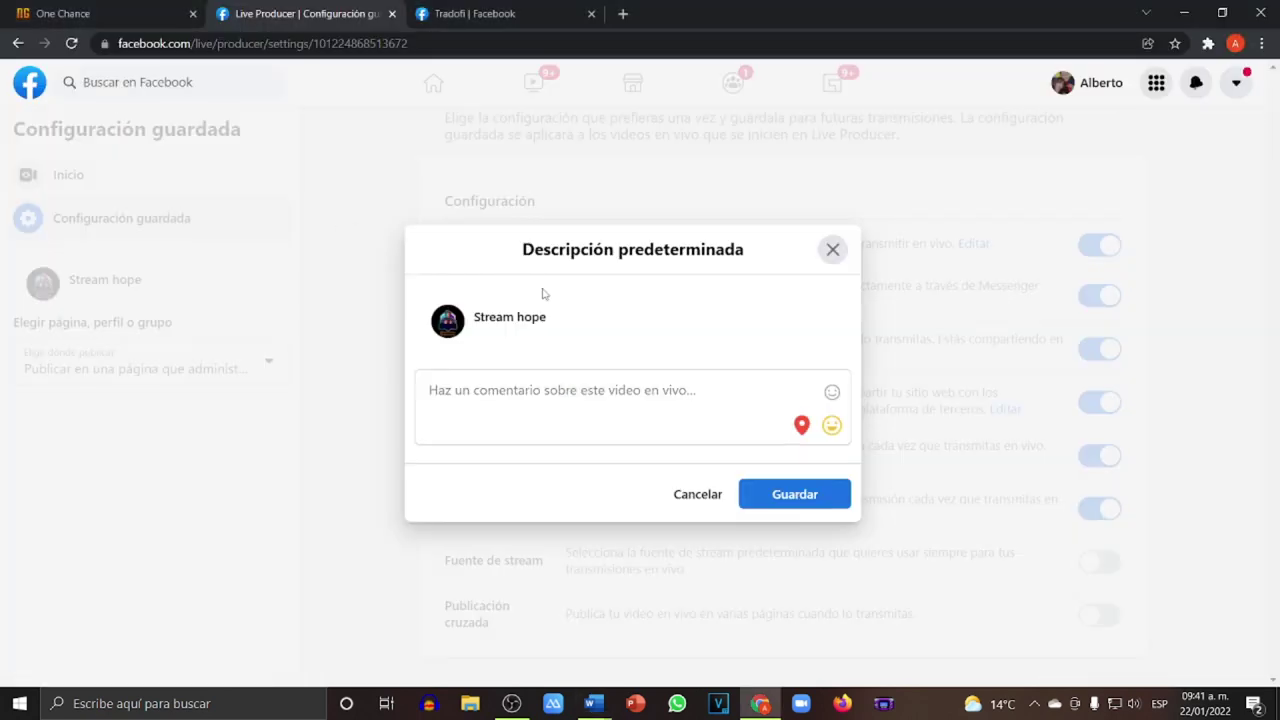
Step: Paste the copied introduction and social links as the default description (Descripción predeterminada) and save it
{"action": "key", "text": "ctrl+v"}
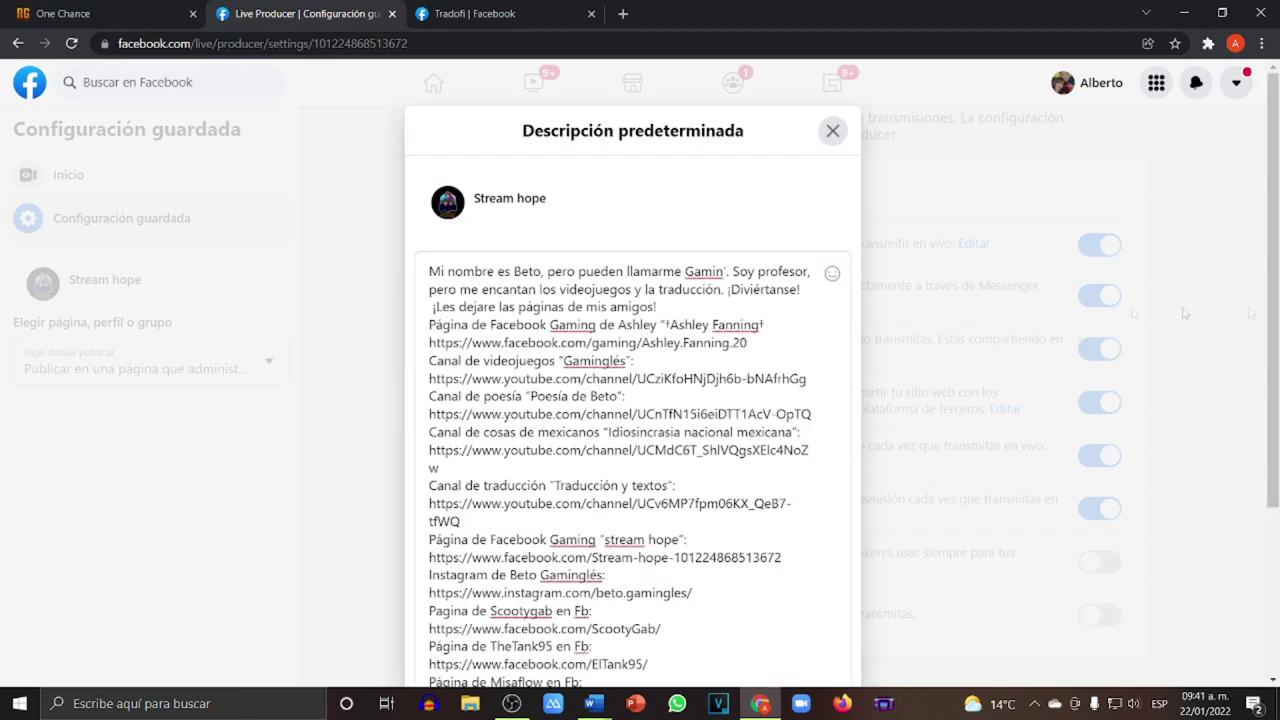
{"action": "scroll", "coordinate": [1277, 295], "scroll_direction": "down", "scroll_amount": 3}
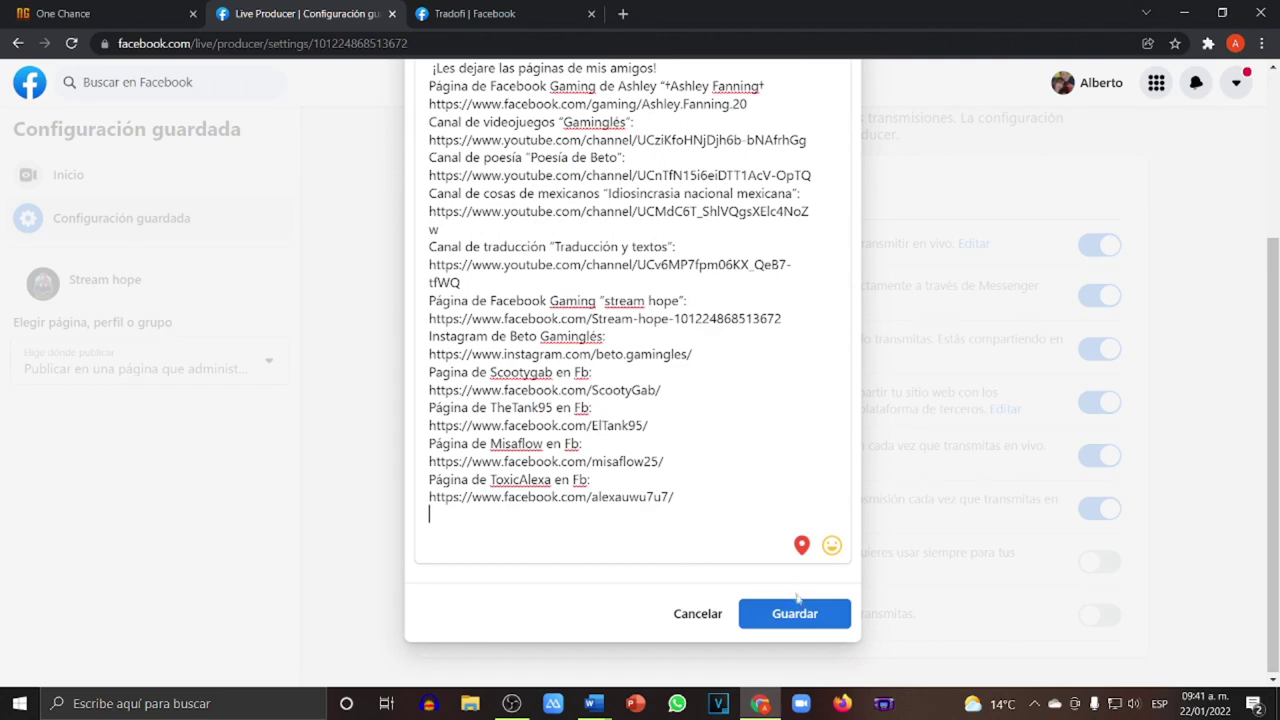
{"action": "left_click", "coordinate": [798, 613]}
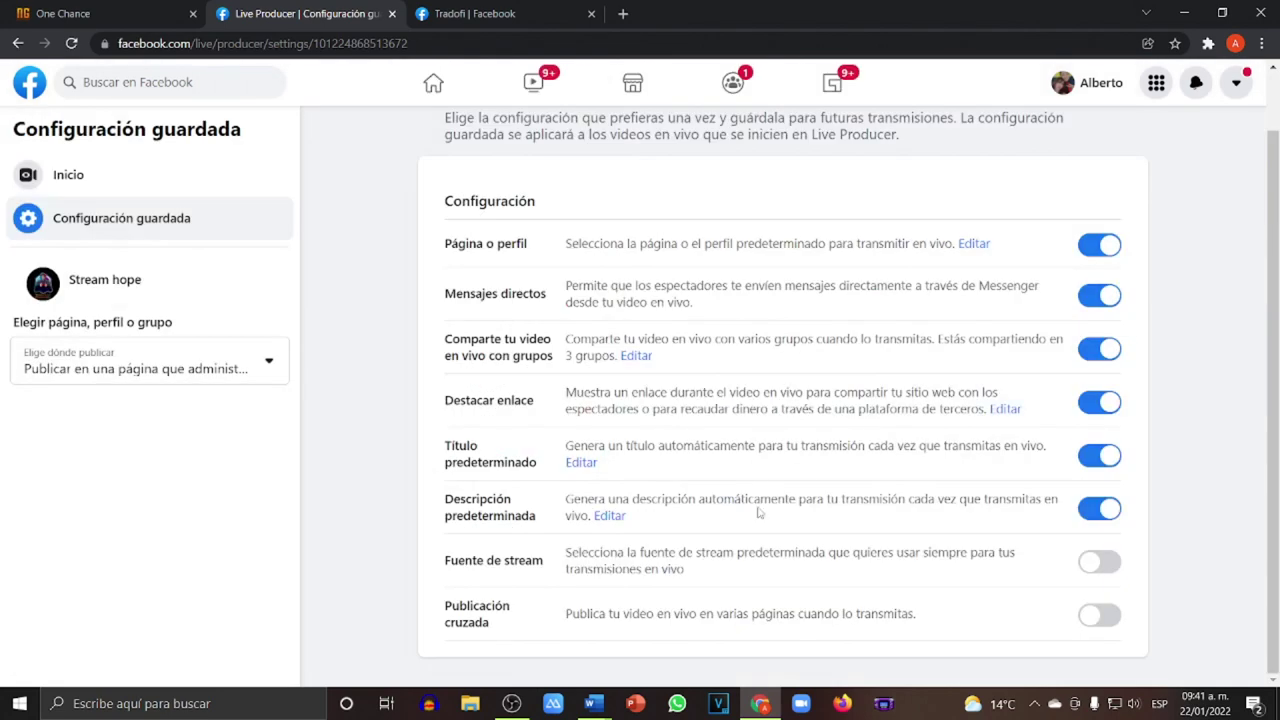
Step: Enable the default stream source (Fuente de stream), choose Clave de stream, and save it
{"action": "left_click", "coordinate": [1099, 562]}
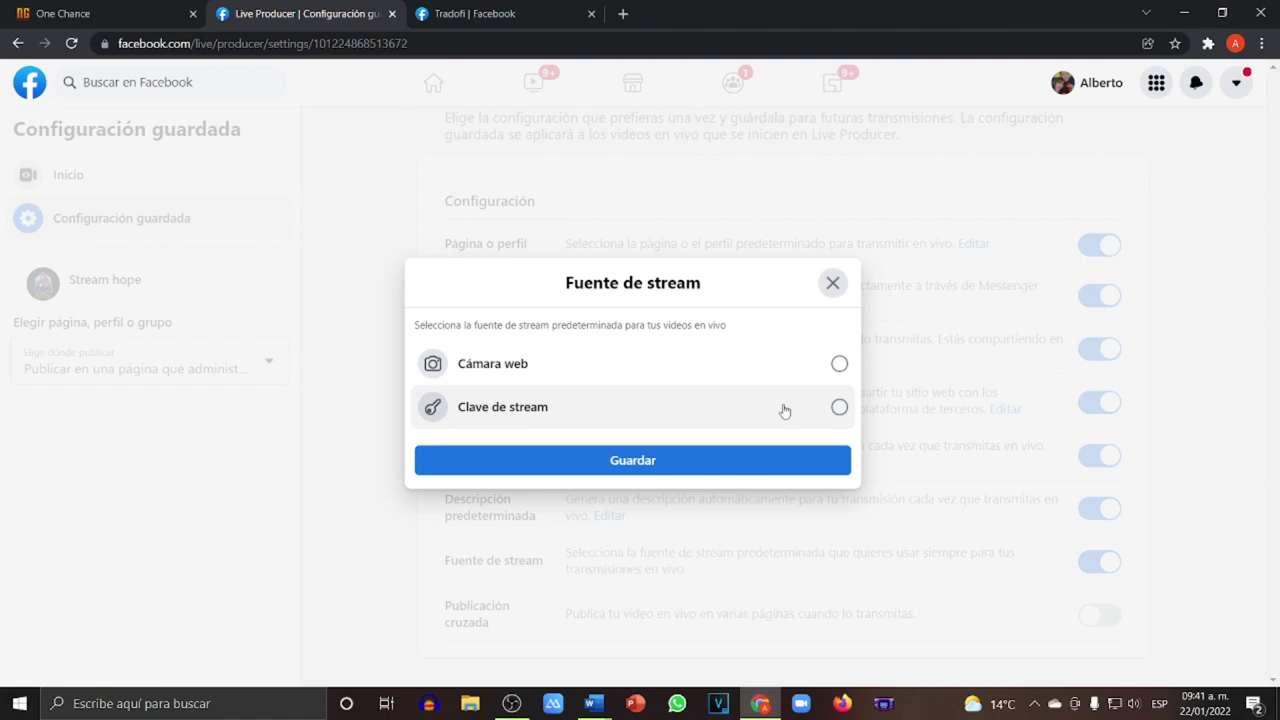
{"action": "left_click", "coordinate": [838, 408]}
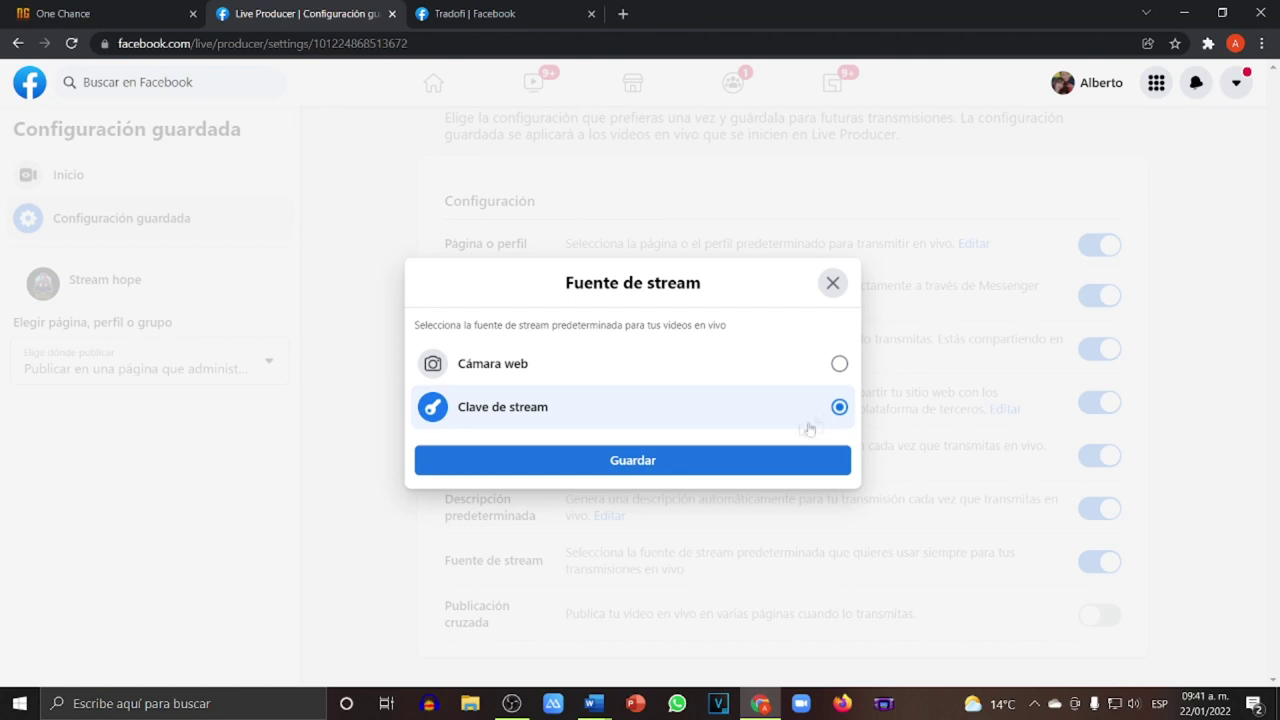
{"action": "left_click", "coordinate": [670, 462]}
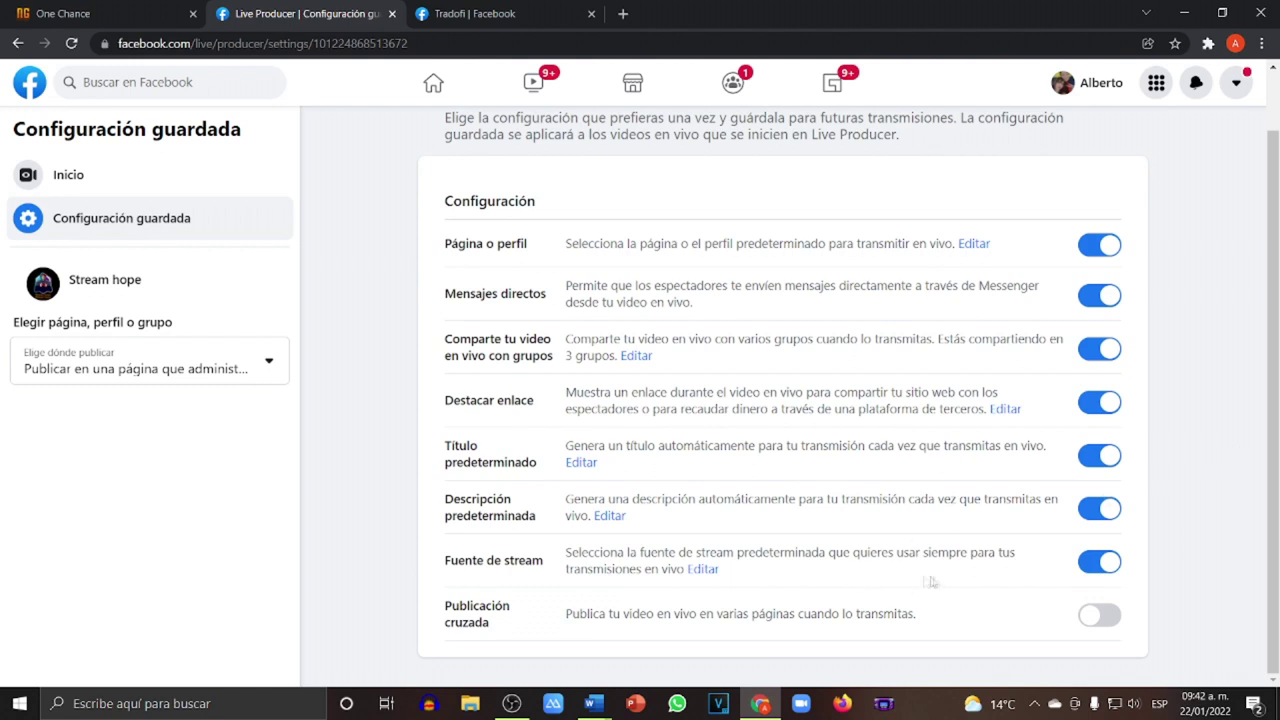
Step: Enable crossposting (Publicación cruzada), select all the listed pages, and save the selection
{"action": "left_click", "coordinate": [1100, 615]}
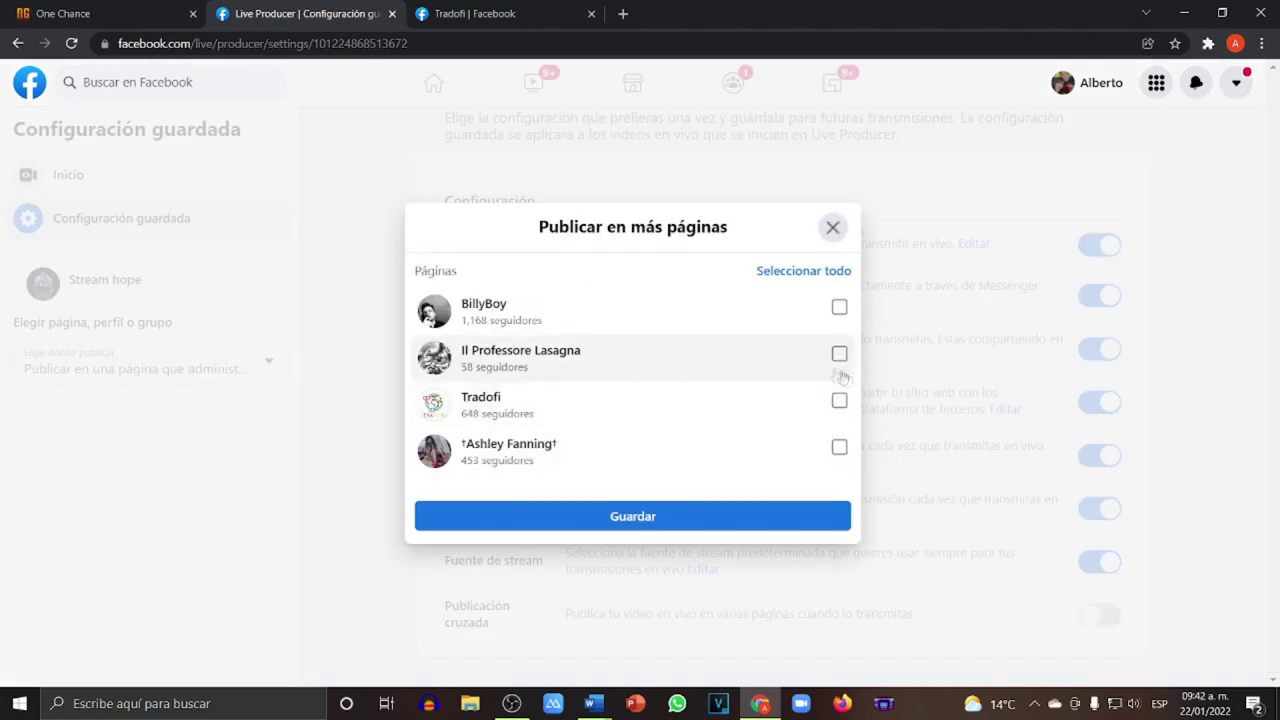
{"action": "left_click", "coordinate": [767, 273]}
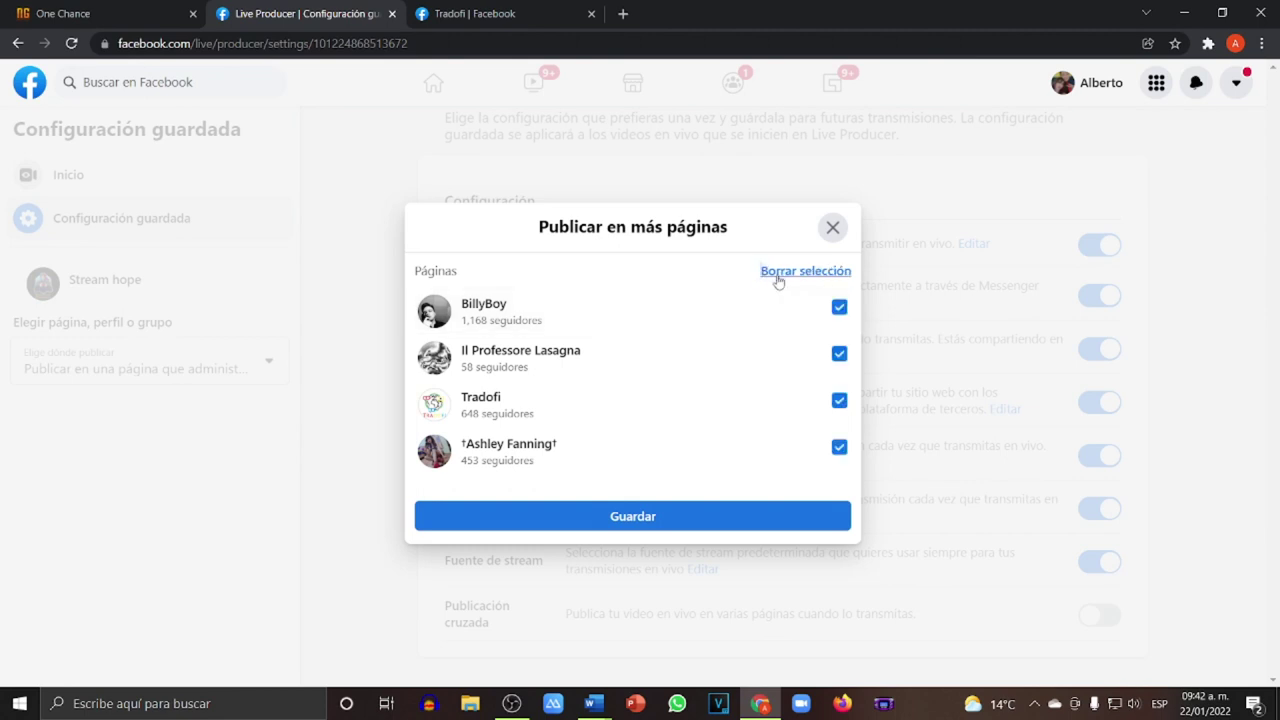
{"action": "left_click", "coordinate": [656, 516]}
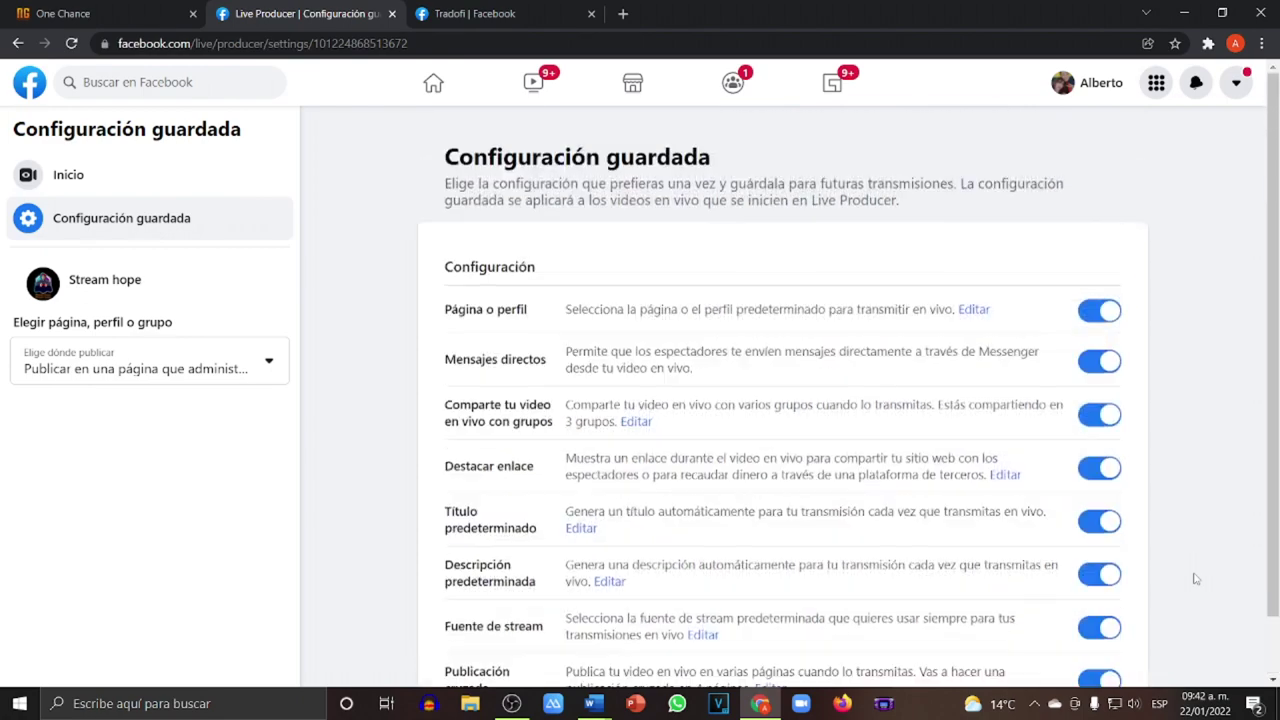
{"action": "scroll", "coordinate": [1197, 580], "scroll_direction": "down", "scroll_amount": 1}
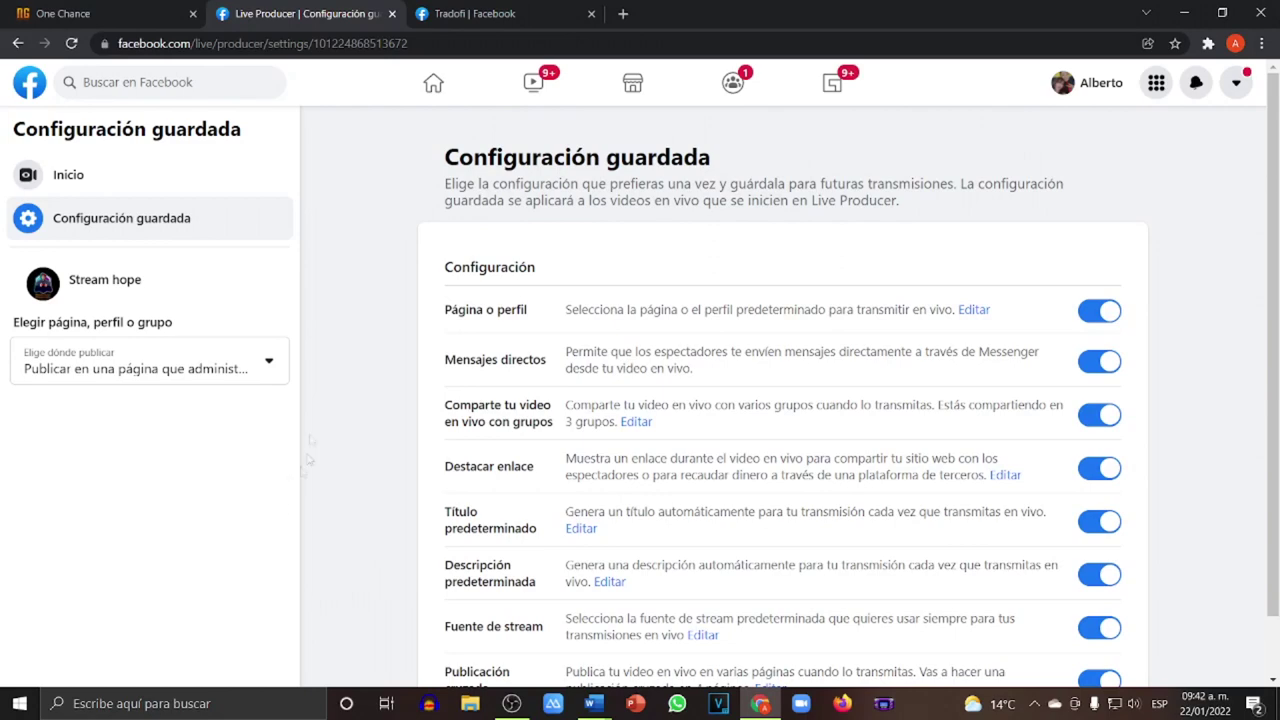
{"action": "scroll", "coordinate": [540, 427], "scroll_direction": "down", "scroll_amount": 1}
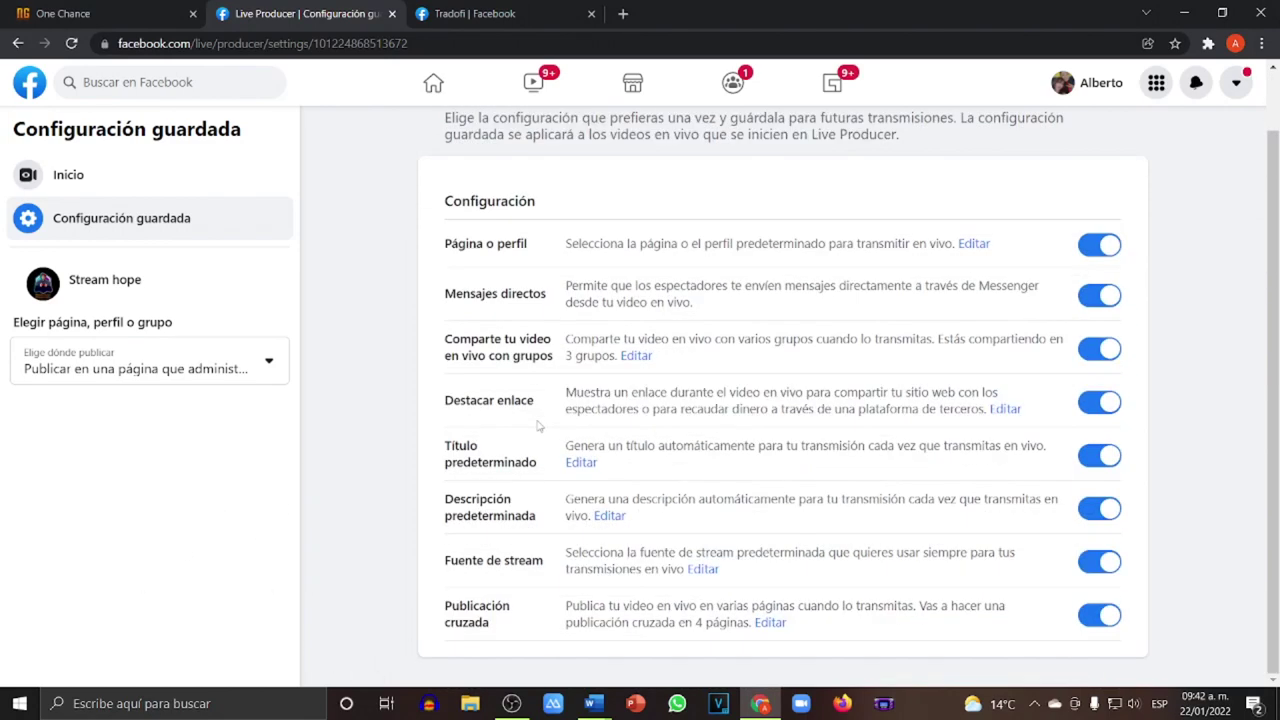